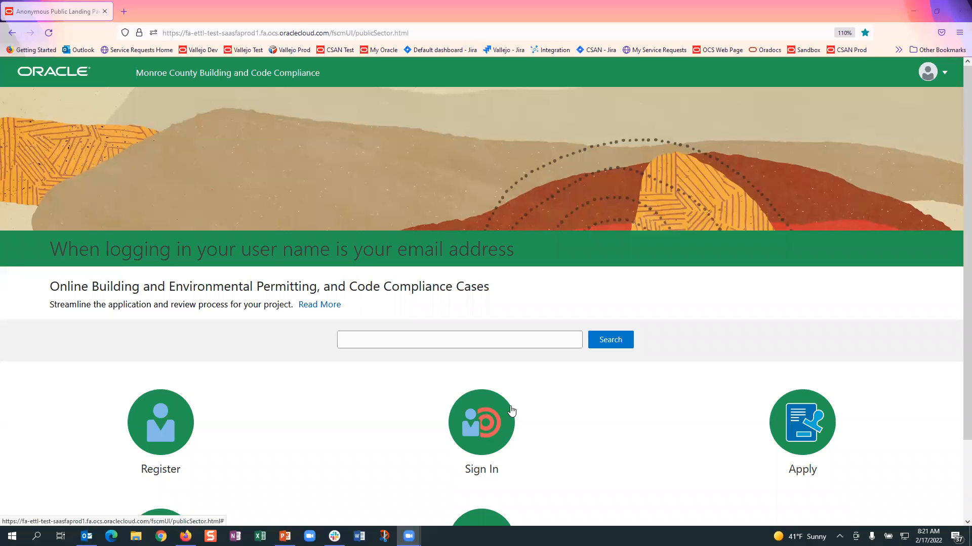
Step: Sign in to the Monroe County portal with the registered user's saved user ID and password
{"action": "left_click", "coordinate": [947, 79]}
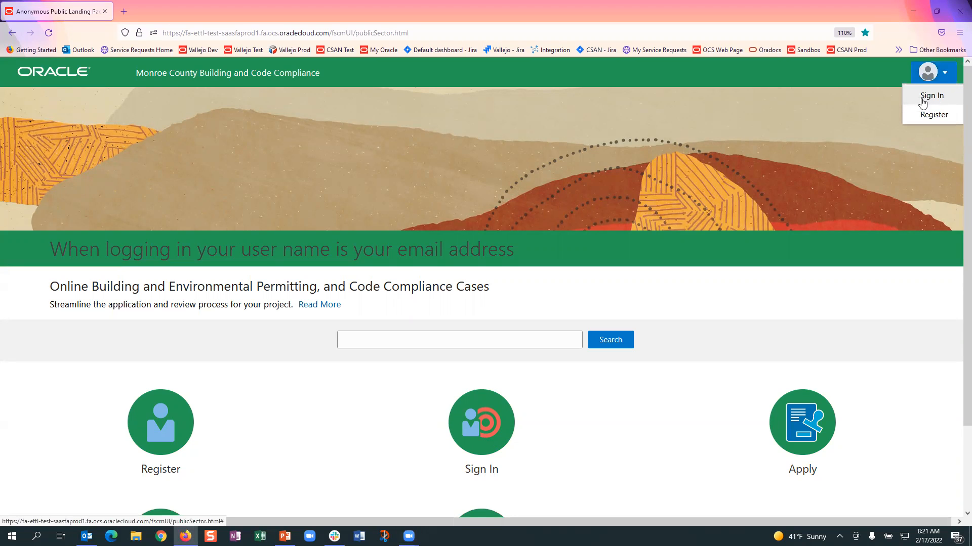
{"action": "left_click", "coordinate": [469, 428]}
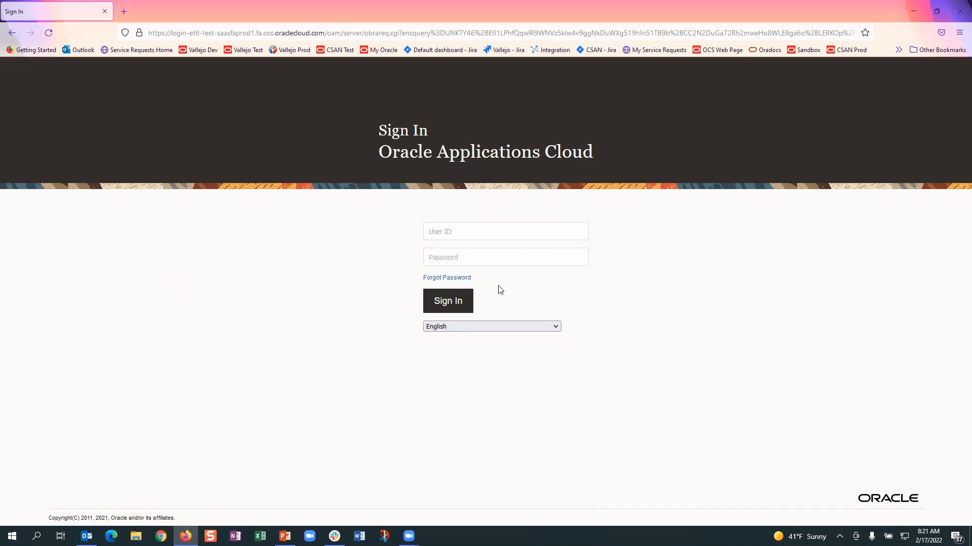
{"action": "left_click", "coordinate": [462, 233]}
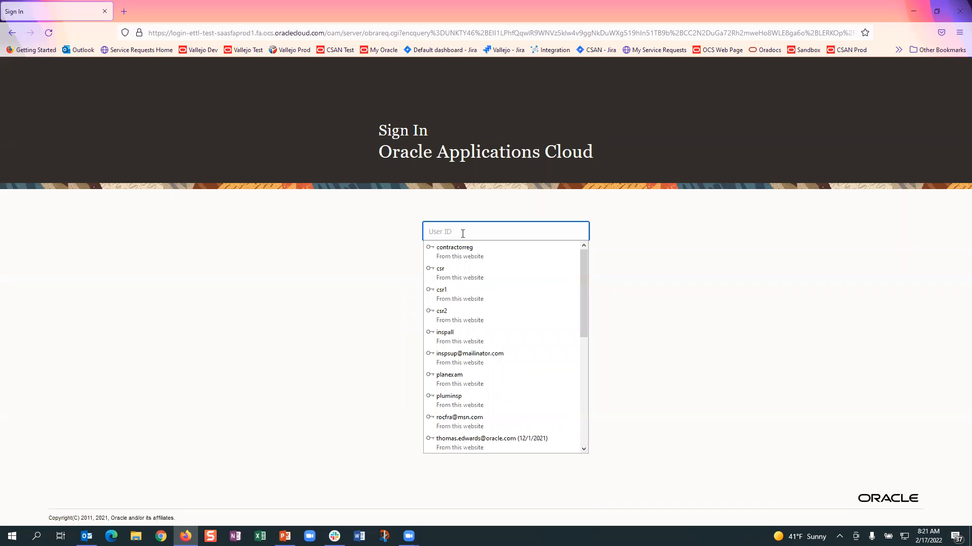
{"action": "left_click", "coordinate": [452, 421]}
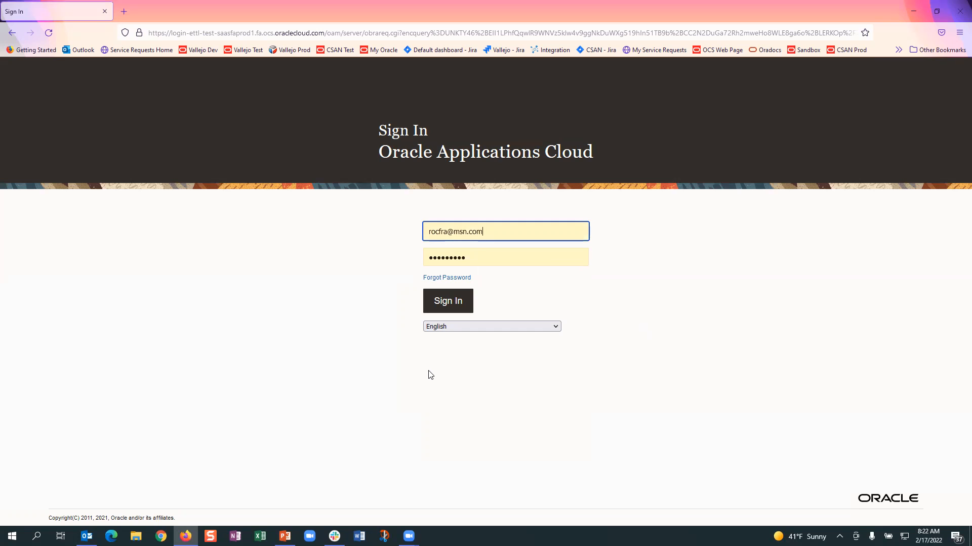
{"action": "left_click", "coordinate": [445, 301]}
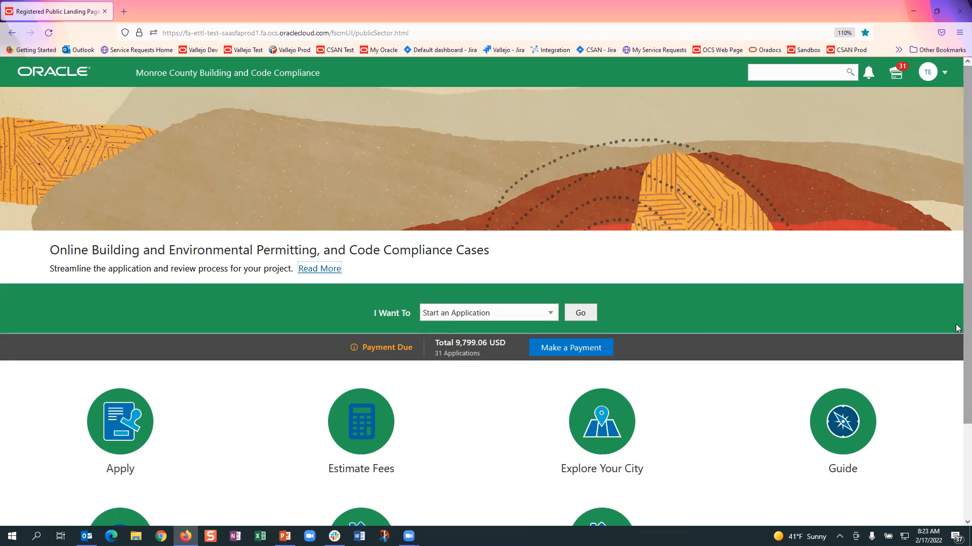
Step: Open the Apply page from the landing page and show the available permit categories
{"action": "scroll", "coordinate": [957, 329], "scroll_direction": "down", "scroll_amount": 2}
{"action": "scroll", "coordinate": [957, 329], "scroll_direction": "down", "scroll_amount": 1}
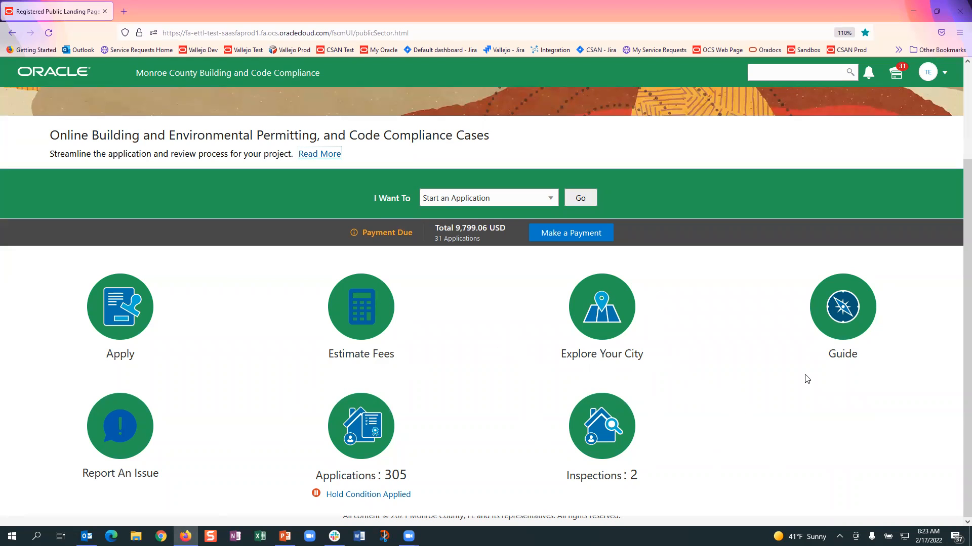
{"action": "scroll", "coordinate": [770, 389], "scroll_direction": "up", "scroll_amount": 2}
{"action": "scroll", "coordinate": [769, 395], "scroll_direction": "down", "scroll_amount": 2}
{"action": "scroll", "coordinate": [478, 330], "scroll_direction": "up", "scroll_amount": 2}
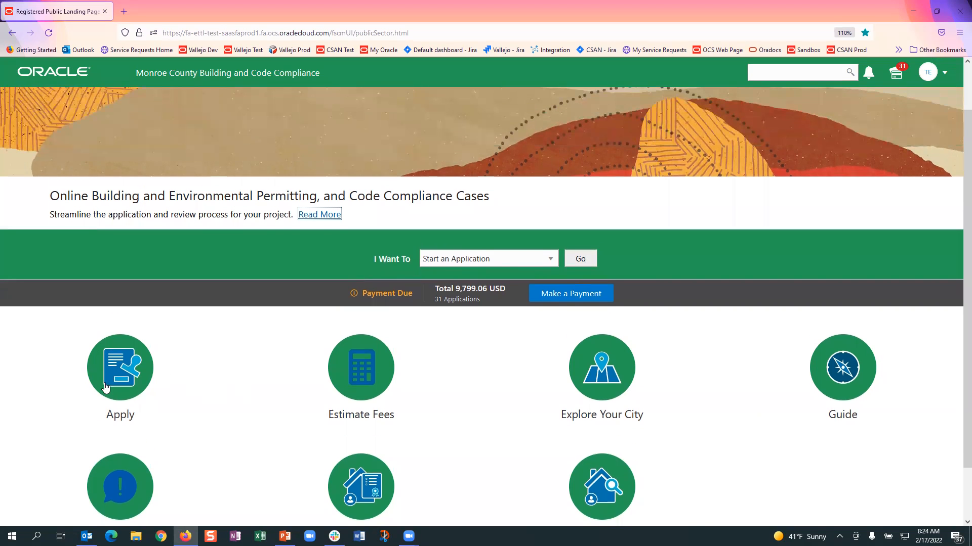
{"action": "left_click", "coordinate": [117, 376]}
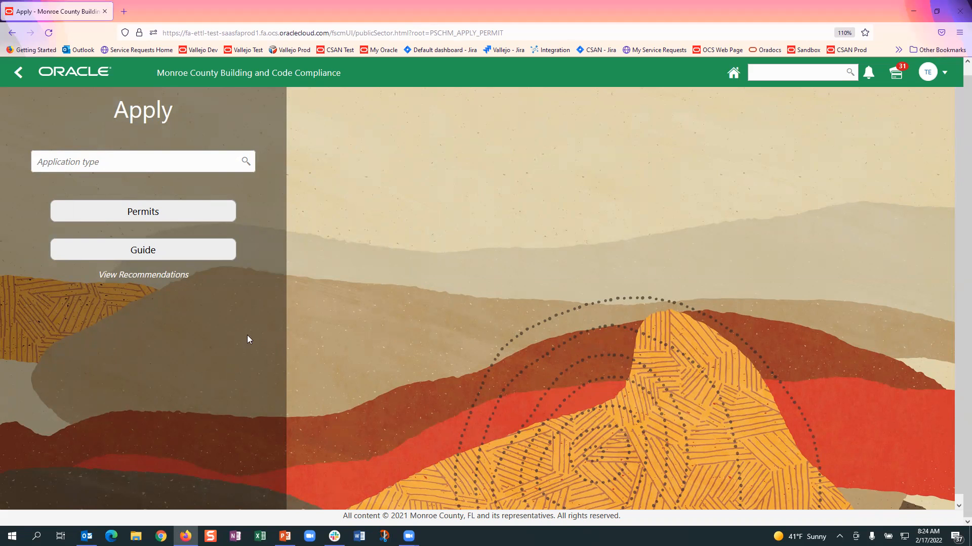
{"action": "left_click", "coordinate": [142, 213]}
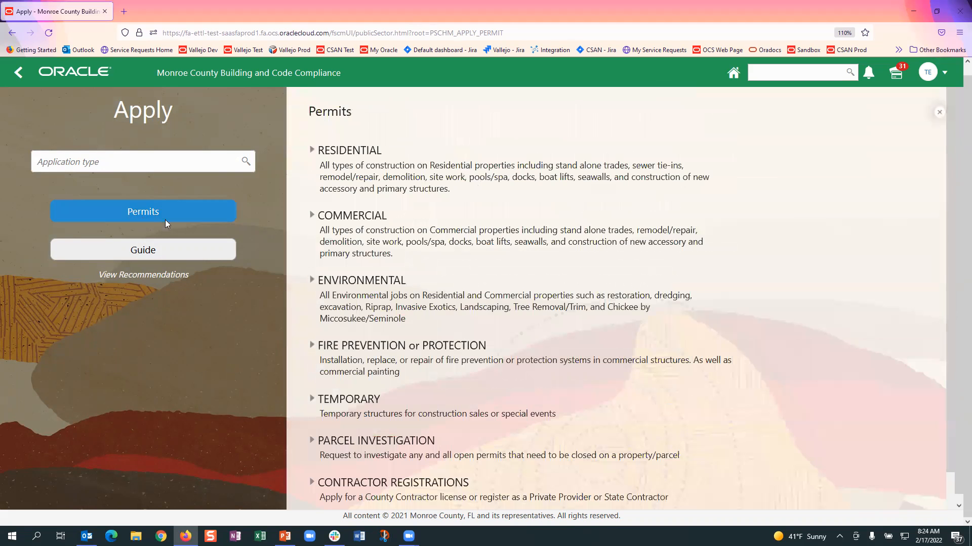
Step: Examine the residential permit types, the full Residential Electrical Permit description, and the remaining permit categories
{"action": "left_click", "coordinate": [311, 152]}
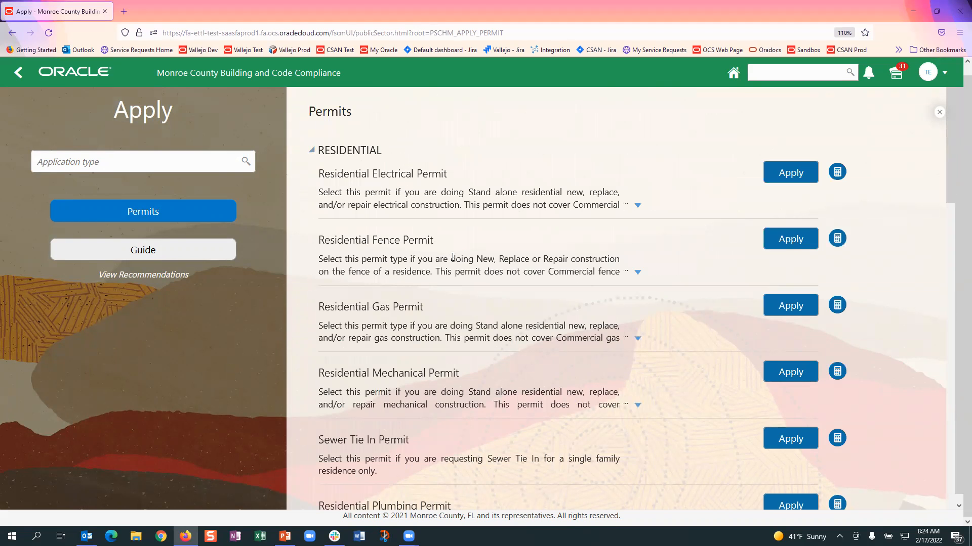
{"action": "scroll", "coordinate": [460, 268], "scroll_direction": "down", "scroll_amount": 3}
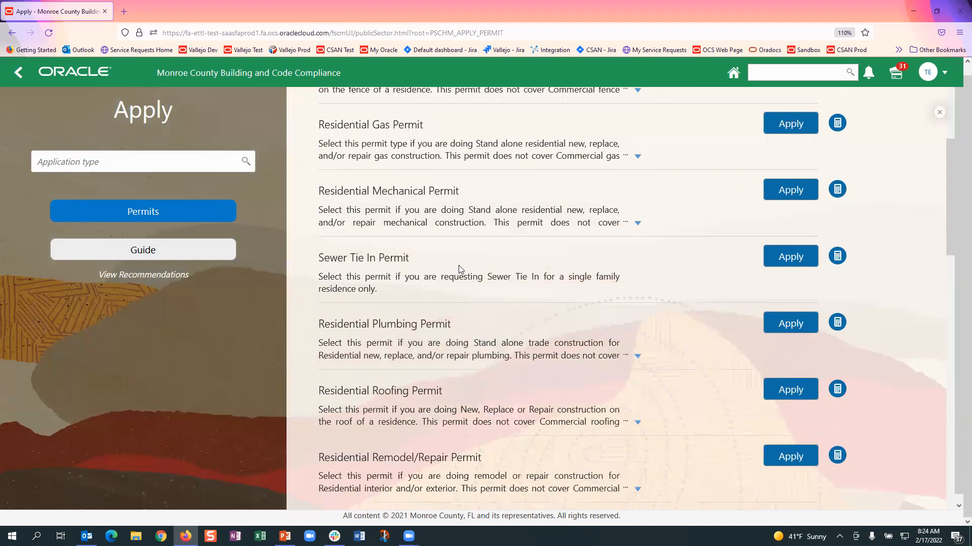
{"action": "scroll", "coordinate": [460, 268], "scroll_direction": "up", "scroll_amount": 3}
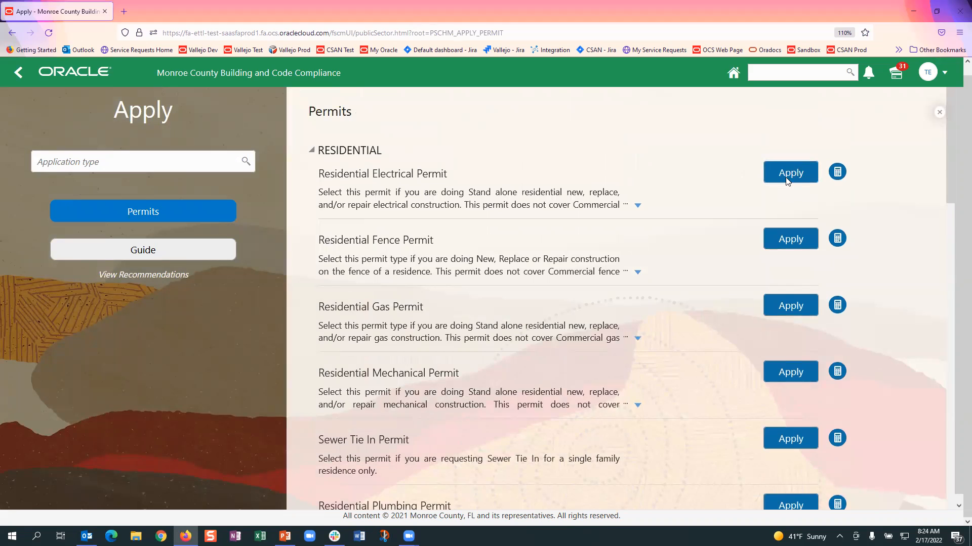
{"action": "left_click", "coordinate": [637, 206]}
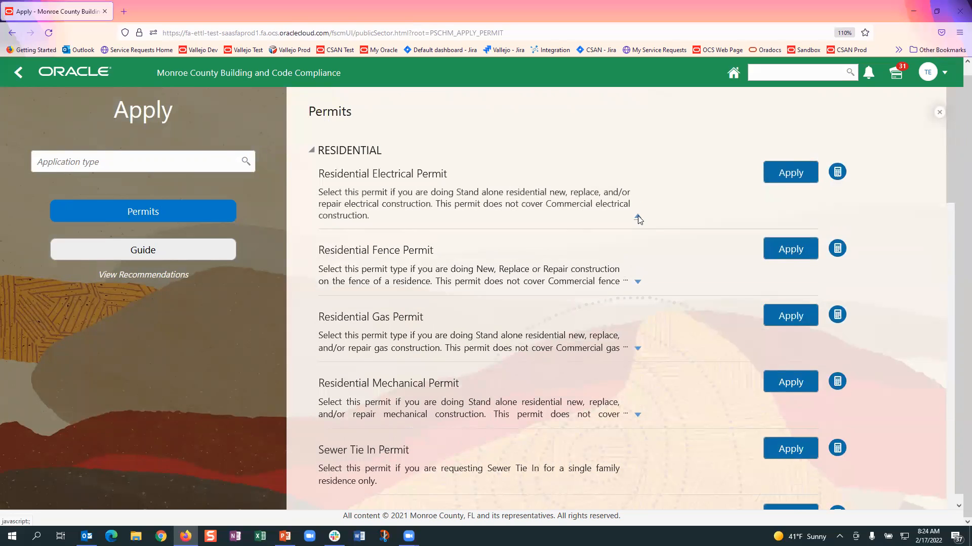
{"action": "left_click", "coordinate": [636, 216]}
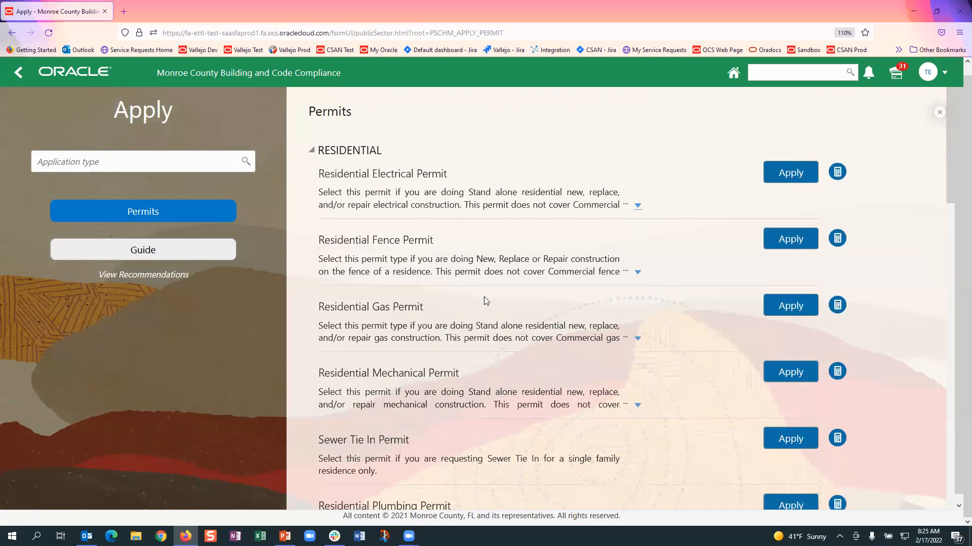
{"action": "left_click", "coordinate": [311, 151]}
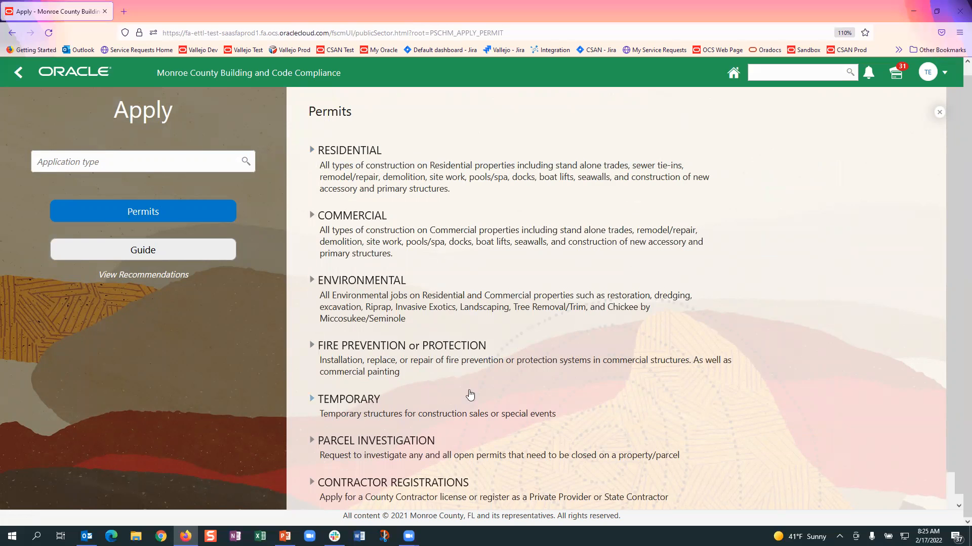
{"action": "scroll", "coordinate": [491, 375], "scroll_direction": "down", "scroll_amount": 1}
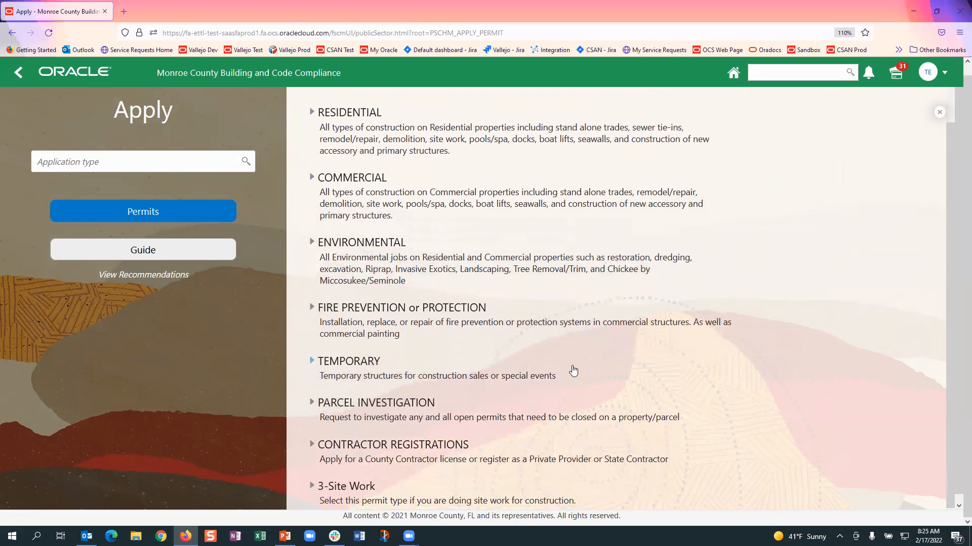
{"action": "scroll", "coordinate": [572, 371], "scroll_direction": "up", "scroll_amount": 1}
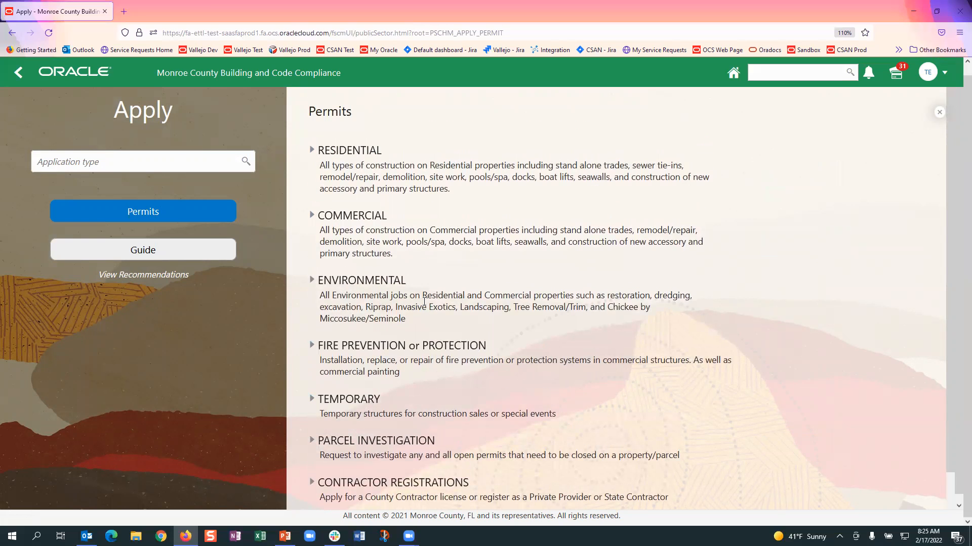
Step: Search the application types for "roof", start a Residential Roofing Permit application, and check its list of steps
{"action": "left_click", "coordinate": [54, 161]}
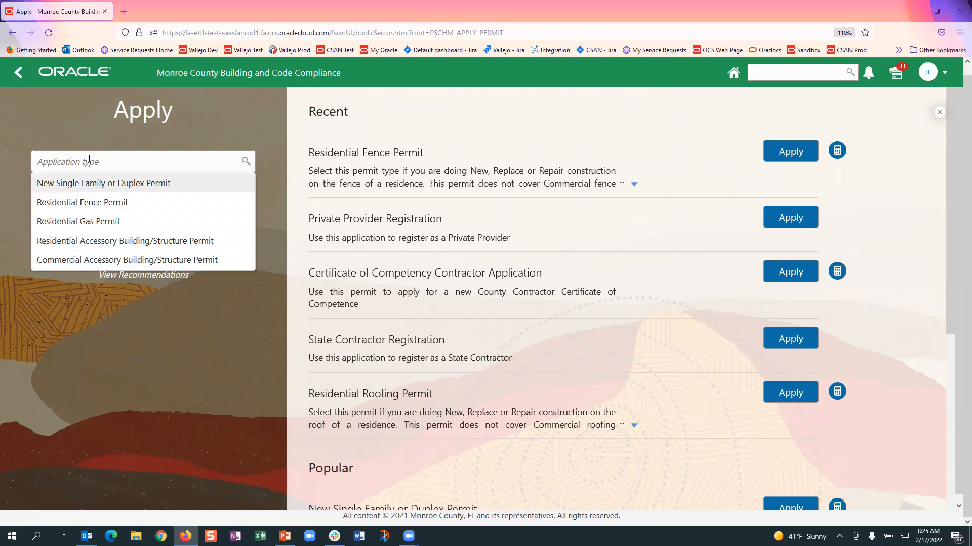
{"action": "type", "text": "roof"}
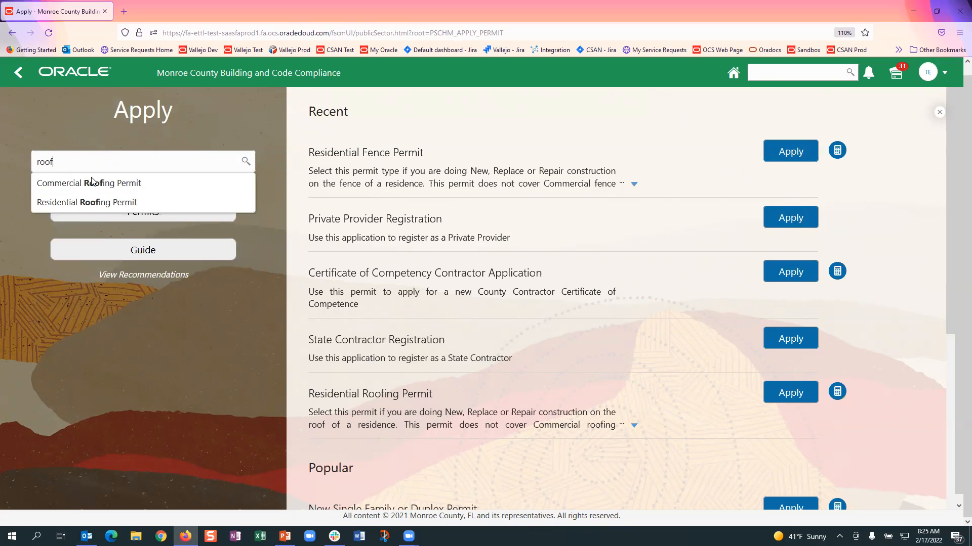
{"action": "left_click", "coordinate": [80, 203]}
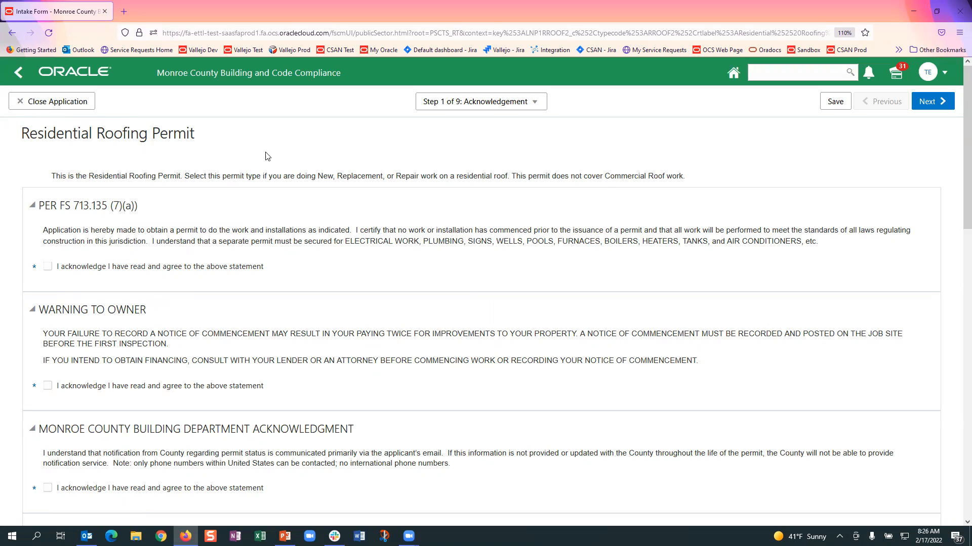
{"action": "left_click", "coordinate": [535, 103]}
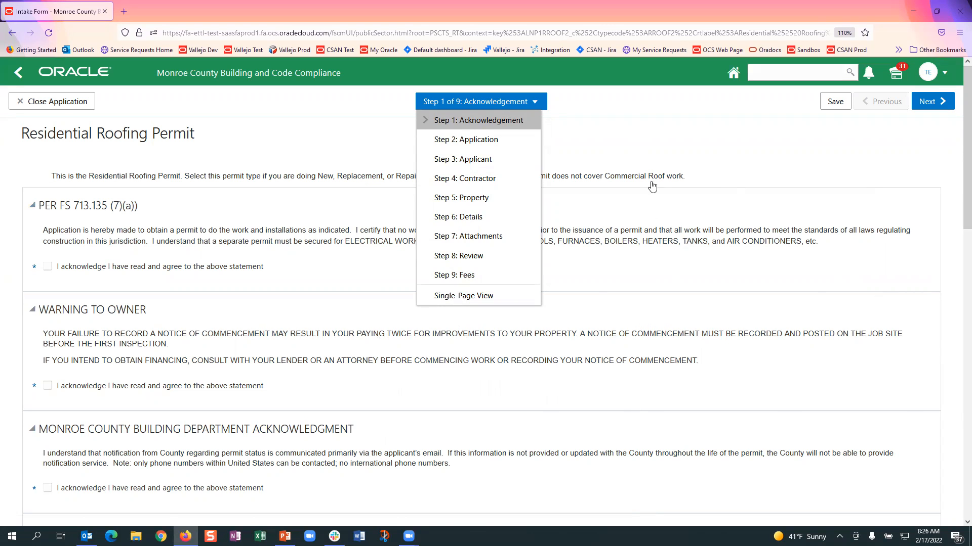
{"action": "left_click", "coordinate": [641, 145]}
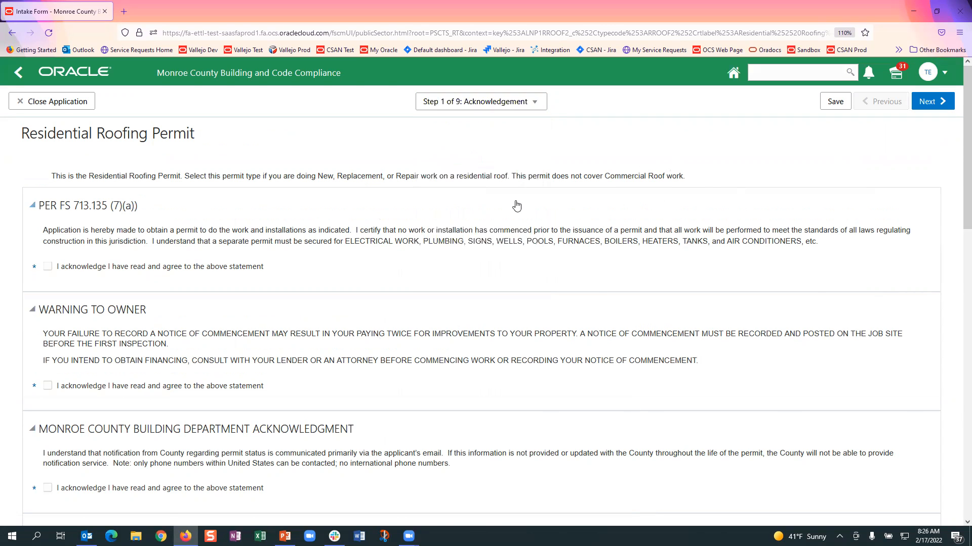
Step: Acknowledge the PER FS 713.135, Warning to Owner, Monroe County Building Department, and Outside Local, State and Federal Agencies statements
{"action": "left_click", "coordinate": [48, 267]}
{"action": "scroll", "coordinate": [63, 283], "scroll_direction": "down", "scroll_amount": 2}
{"action": "left_click", "coordinate": [47, 328]}
{"action": "scroll", "coordinate": [51, 329], "scroll_direction": "down", "scroll_amount": 4}
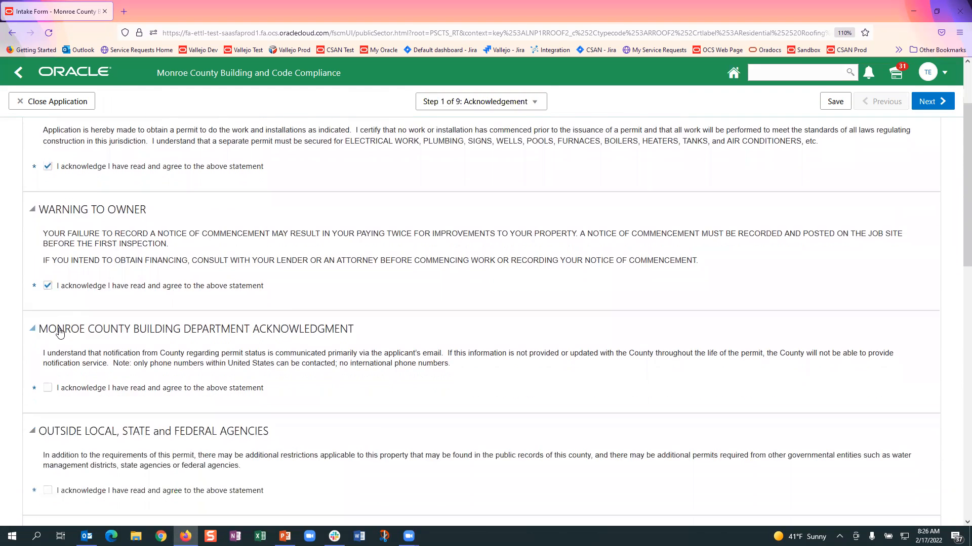
{"action": "left_click", "coordinate": [49, 246]}
{"action": "left_click", "coordinate": [48, 349]}
Step: Acknowledge the Solid Waste Assessment, FEMA, Inspections, Permit Closer, and Notarized Signature of Owner/Agent and Contractor statements
{"action": "scroll", "coordinate": [131, 352], "scroll_direction": "down", "scroll_amount": 4}
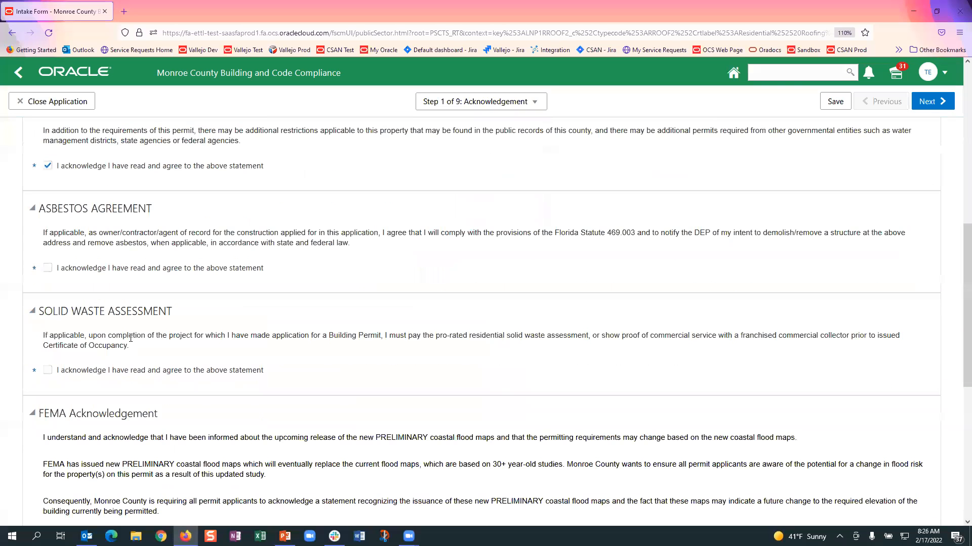
{"action": "left_click", "coordinate": [47, 370]}
{"action": "scroll", "coordinate": [114, 335], "scroll_direction": "down", "scroll_amount": 2}
{"action": "left_click", "coordinate": [48, 415]}
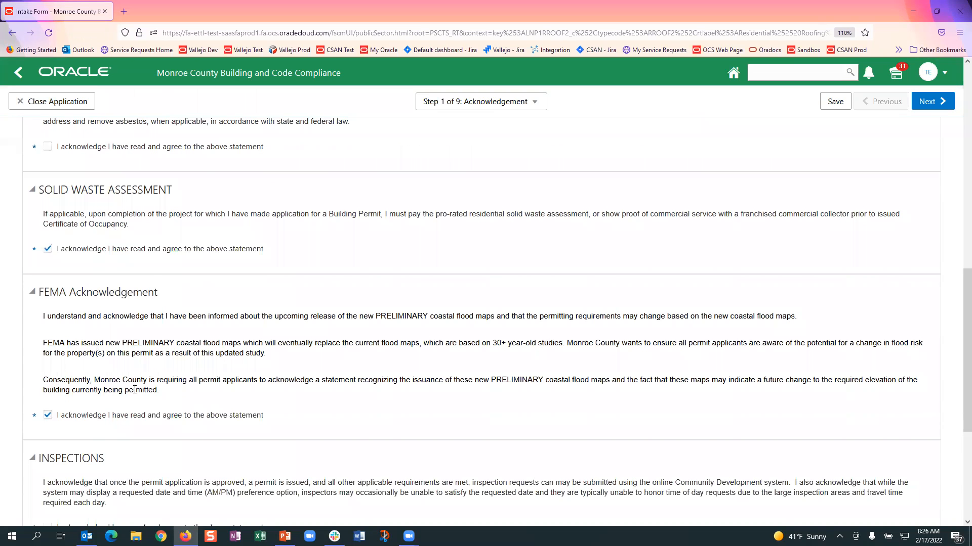
{"action": "scroll", "coordinate": [111, 387], "scroll_direction": "down", "scroll_amount": 3}
{"action": "left_click", "coordinate": [47, 345]}
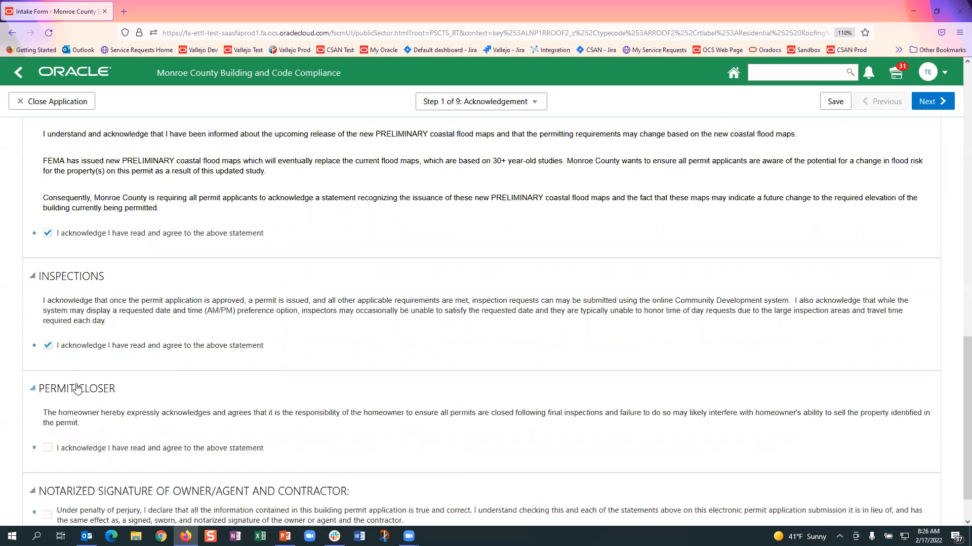
{"action": "scroll", "coordinate": [56, 395], "scroll_direction": "down", "scroll_amount": 2}
{"action": "left_click", "coordinate": [48, 400]}
{"action": "left_click", "coordinate": [48, 468]}
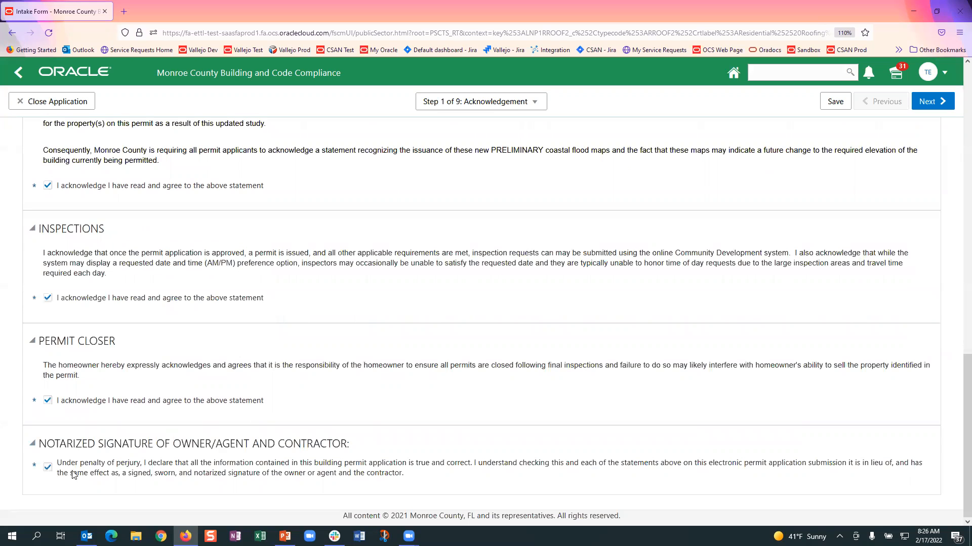
Step: Acknowledge the missed Asbestos Agreement statement in the Acknowledgement step and continue to the Application step
{"action": "scroll", "coordinate": [638, 271], "scroll_direction": "up", "scroll_amount": 5}
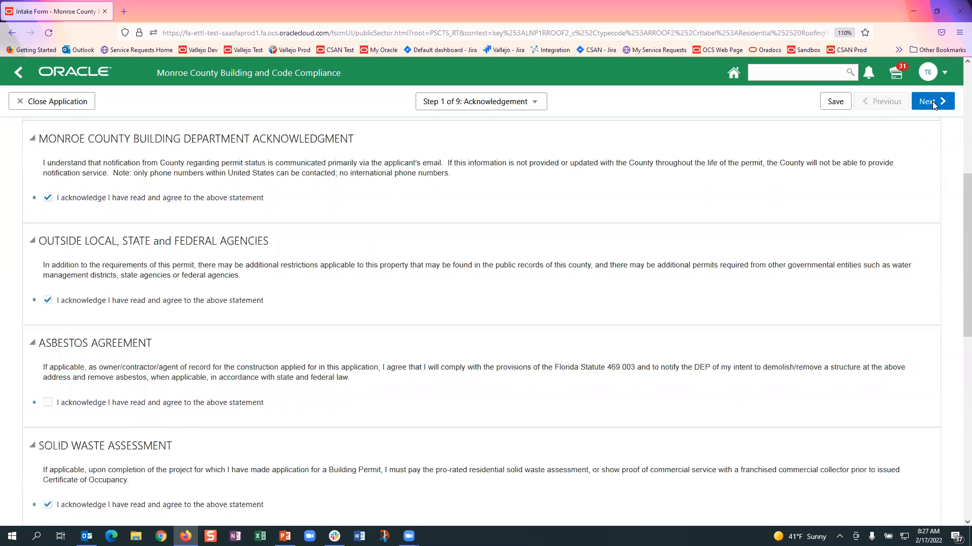
{"action": "left_click", "coordinate": [933, 104]}
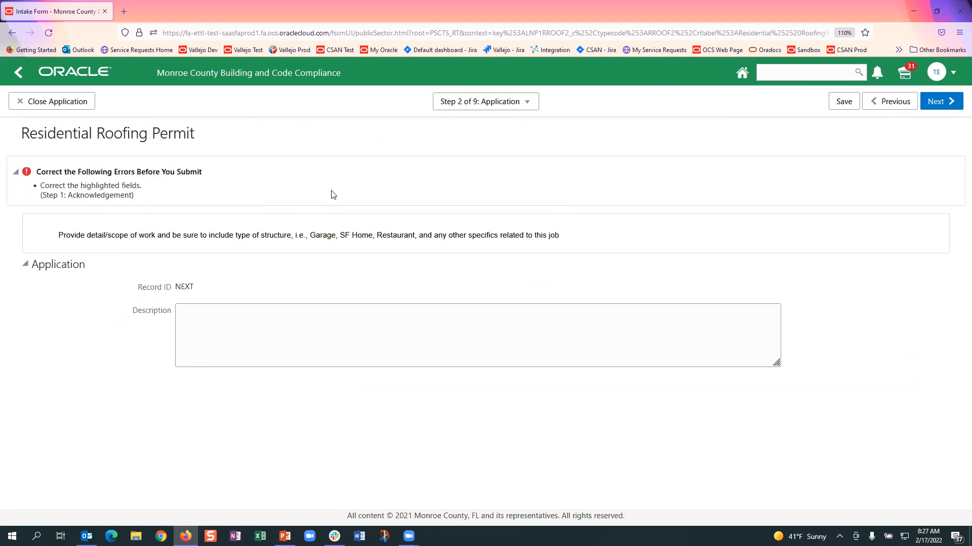
{"action": "left_click", "coordinate": [889, 103]}
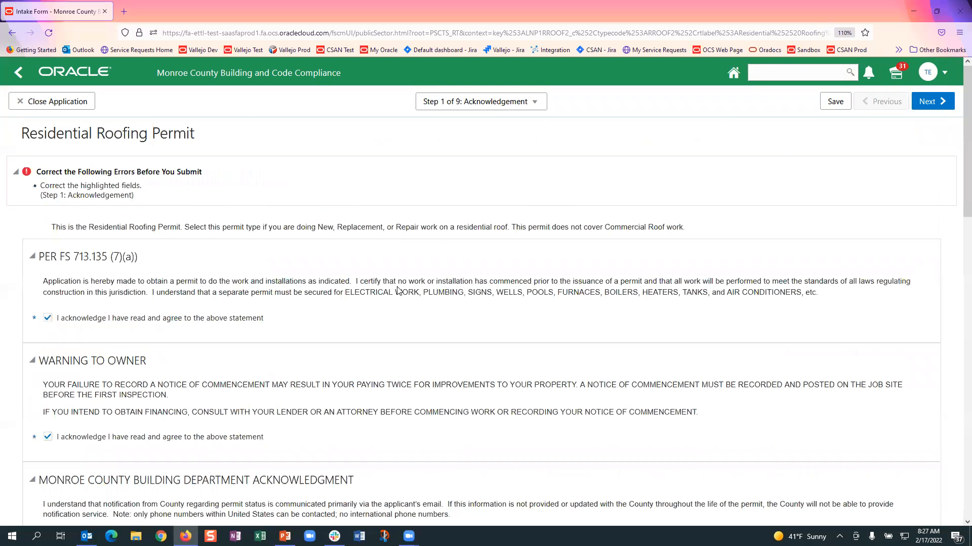
{"action": "scroll", "coordinate": [292, 290], "scroll_direction": "down", "scroll_amount": 8}
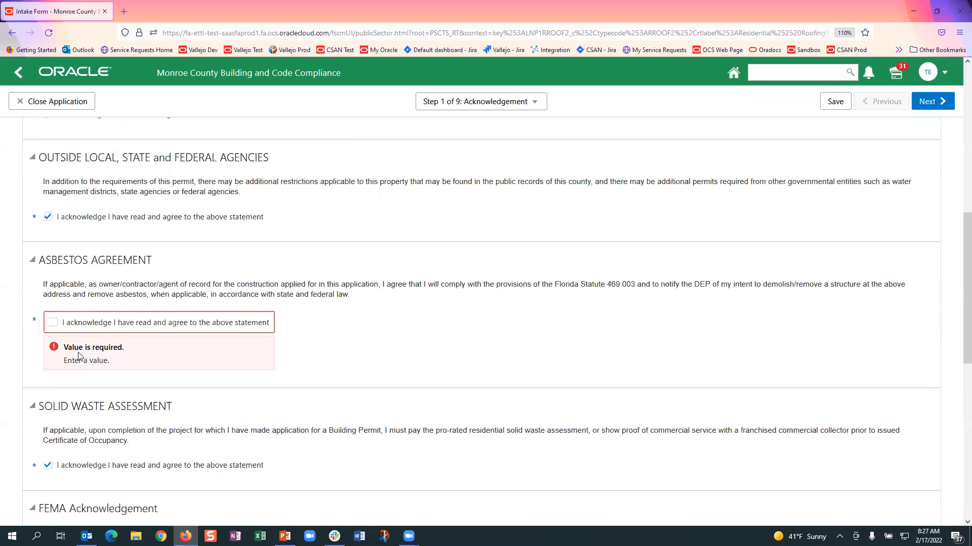
{"action": "left_click", "coordinate": [54, 323]}
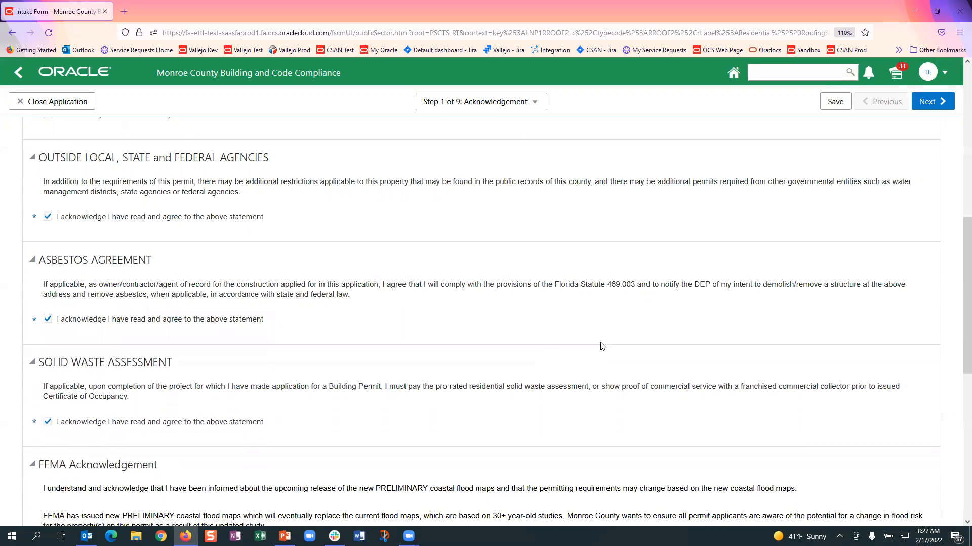
{"action": "left_click", "coordinate": [929, 100]}
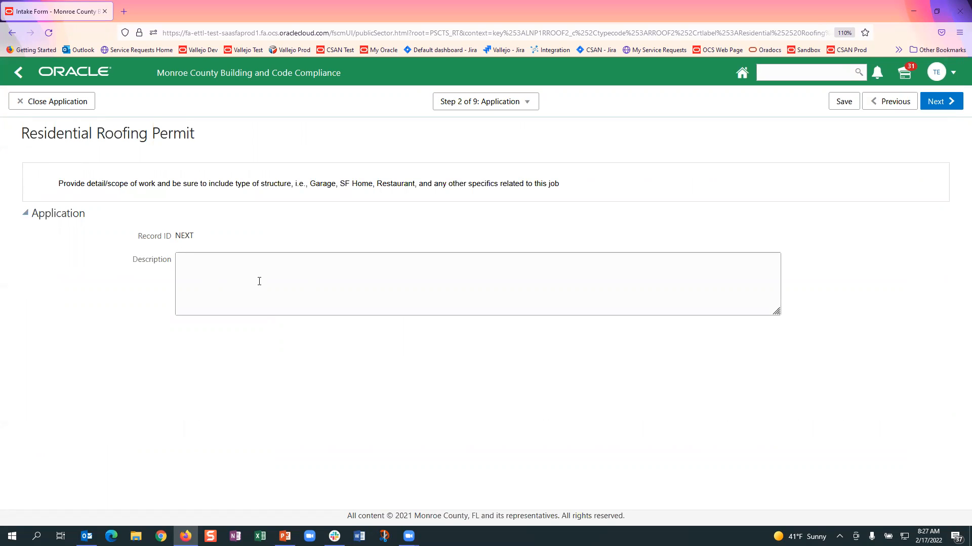
Step: Enter the work description and continue to the Applicant step, highlighting its note about where contractors are entered
{"action": "type", "text": "le "}
{"action": "type", "text": "n"}
{"action": "left_click", "coordinate": [936, 101]}
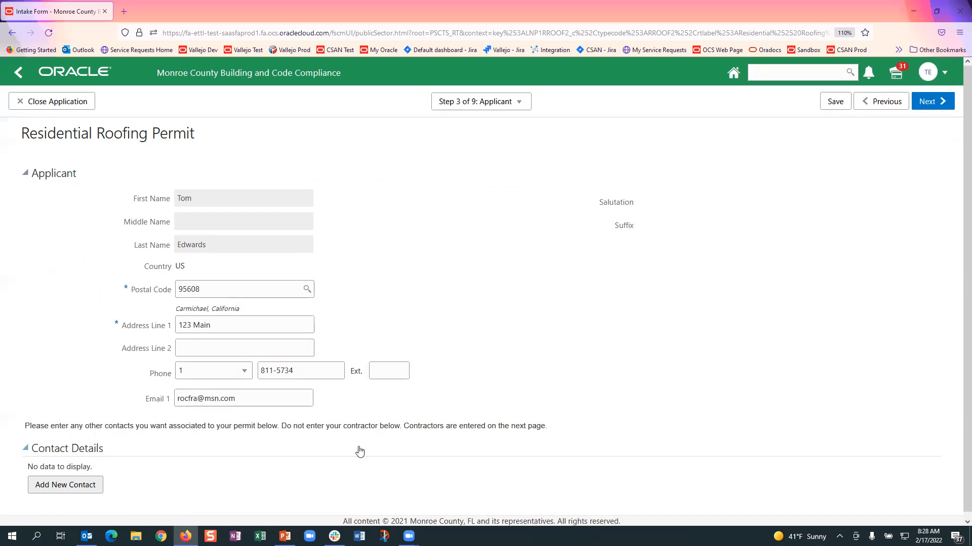
{"action": "left_click_drag", "start_coordinate": [404, 426], "coordinate": [572, 427]}
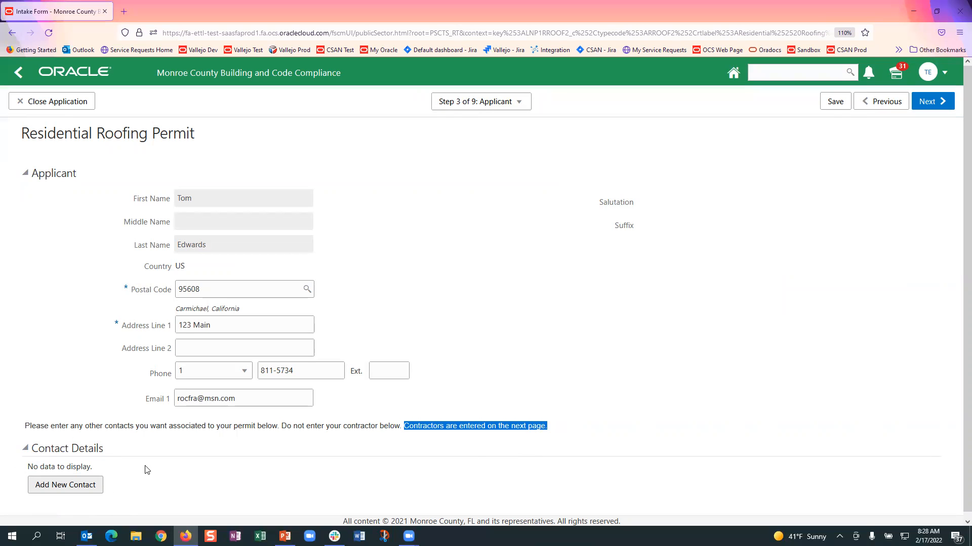
Step: Add a new Architect contact with the contact's first and last name, save it, and continue to the Contractor step
{"action": "left_click", "coordinate": [68, 489]}
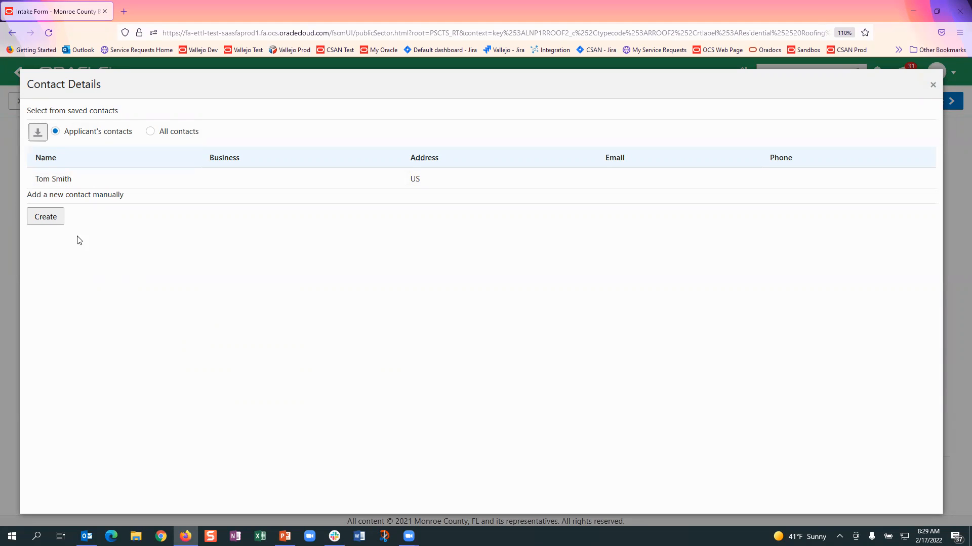
{"action": "left_click", "coordinate": [54, 221]}
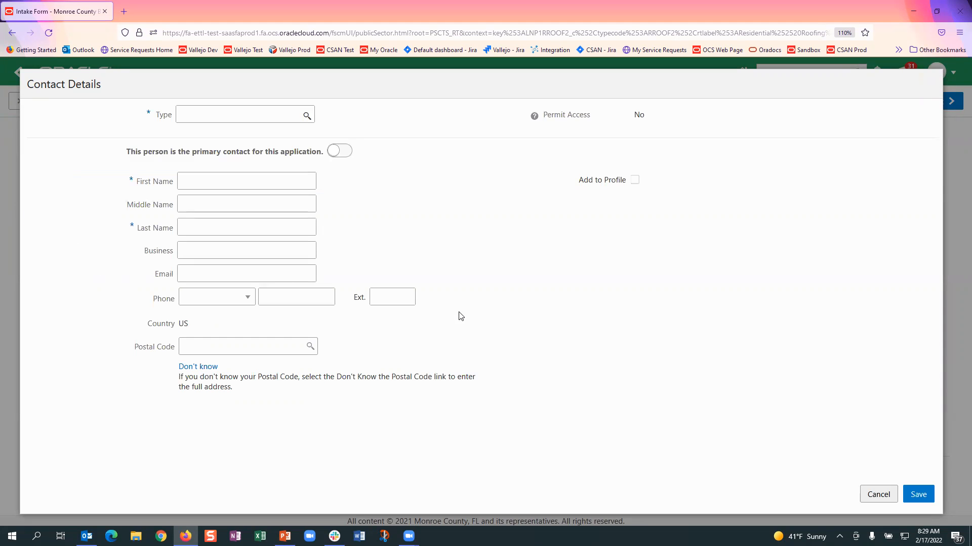
{"action": "left_click", "coordinate": [307, 116]}
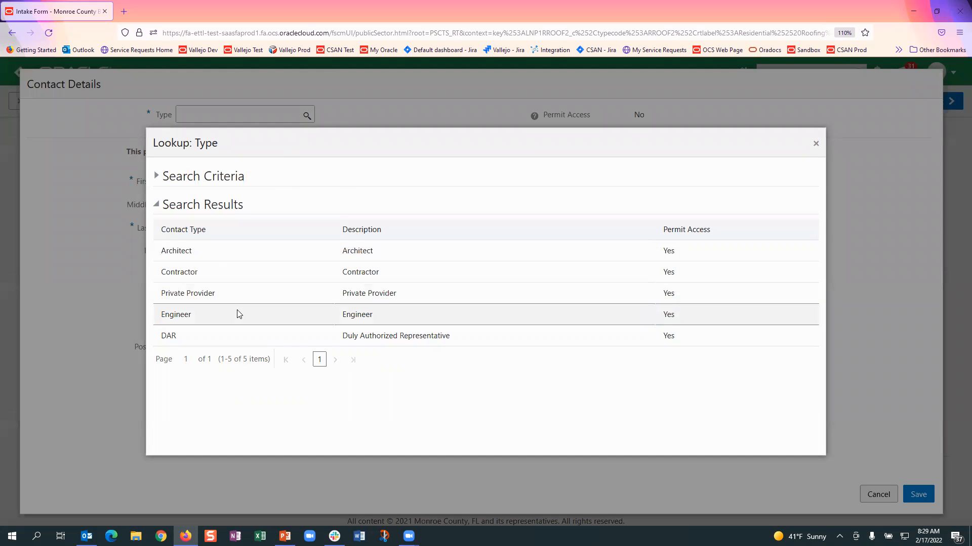
{"action": "left_click", "coordinate": [224, 255]}
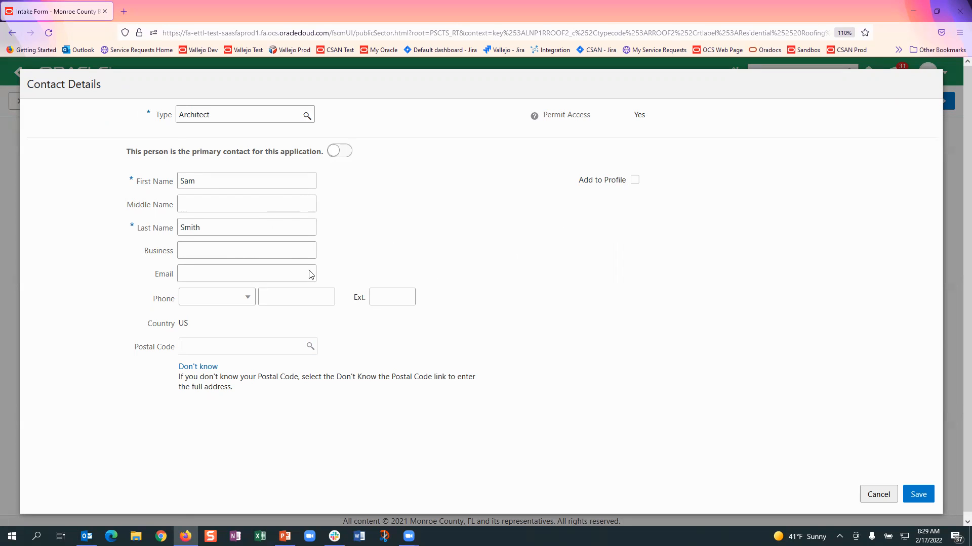
{"action": "left_click", "coordinate": [919, 494]}
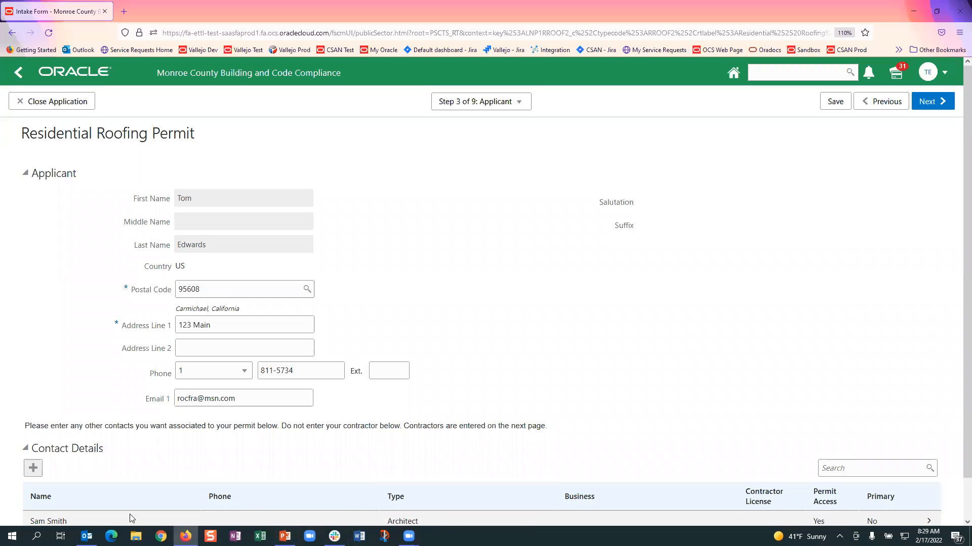
{"action": "left_click", "coordinate": [34, 469]}
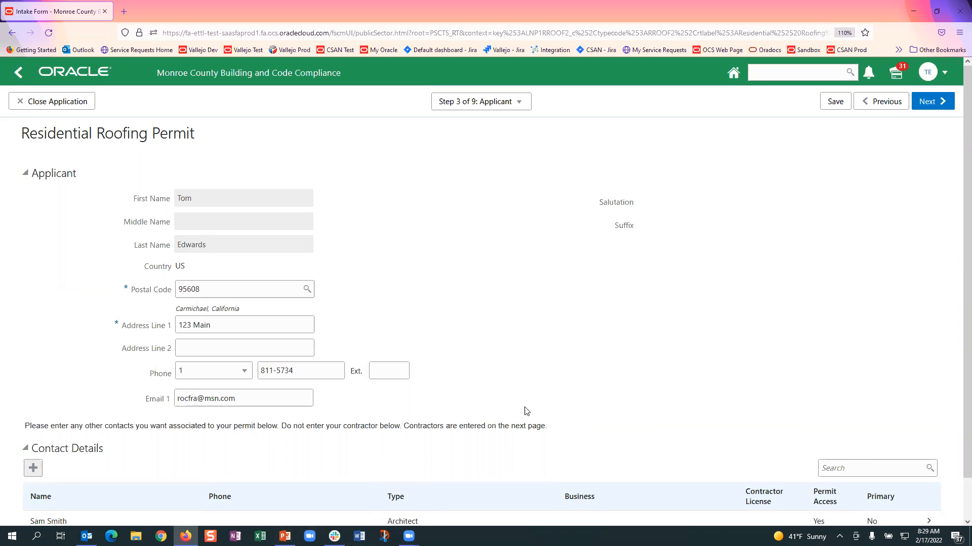
{"action": "left_click", "coordinate": [930, 103]}
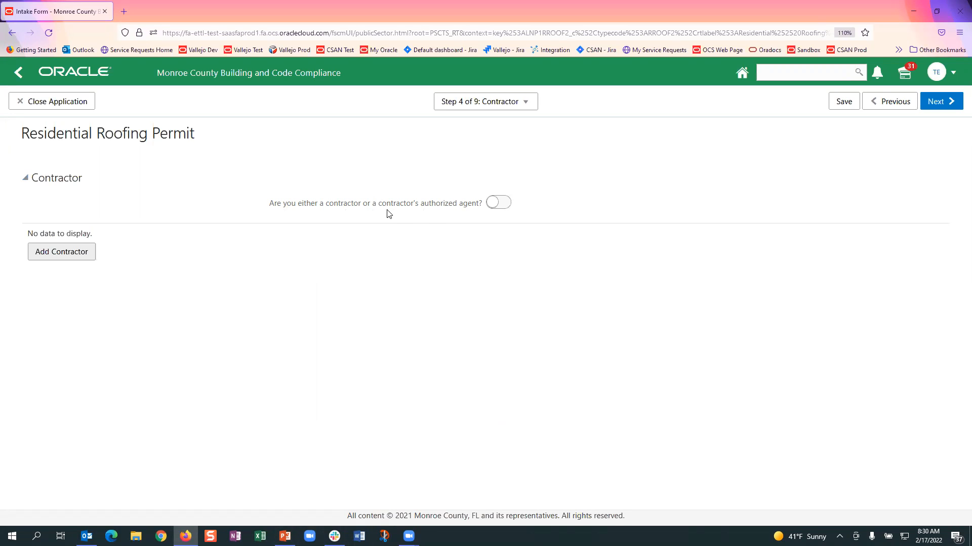
Step: Declare the applicant a contractor or authorized agent and add M ROMERO'S ROOFING & INSPECTIONS from a business-name search for "roof"
{"action": "left_click", "coordinate": [497, 202]}
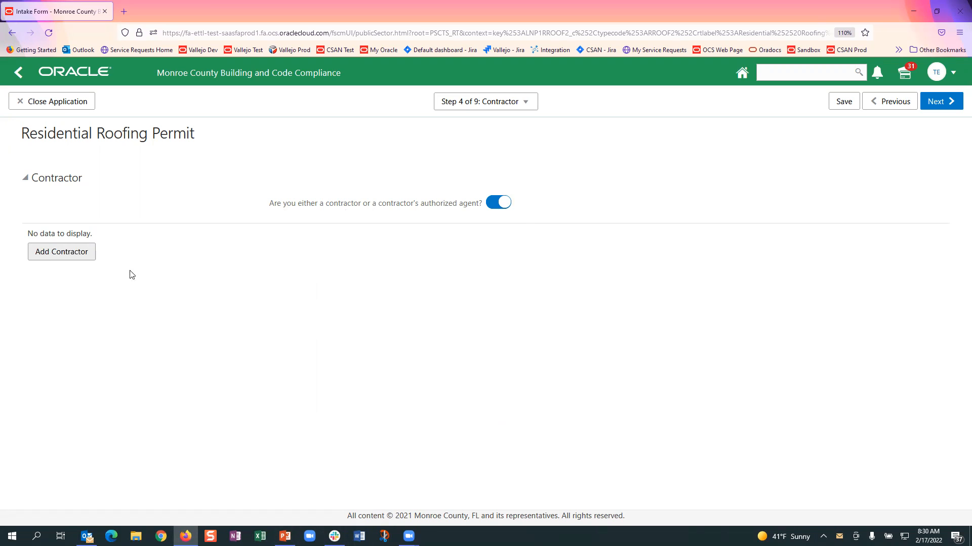
{"action": "left_click", "coordinate": [71, 253]}
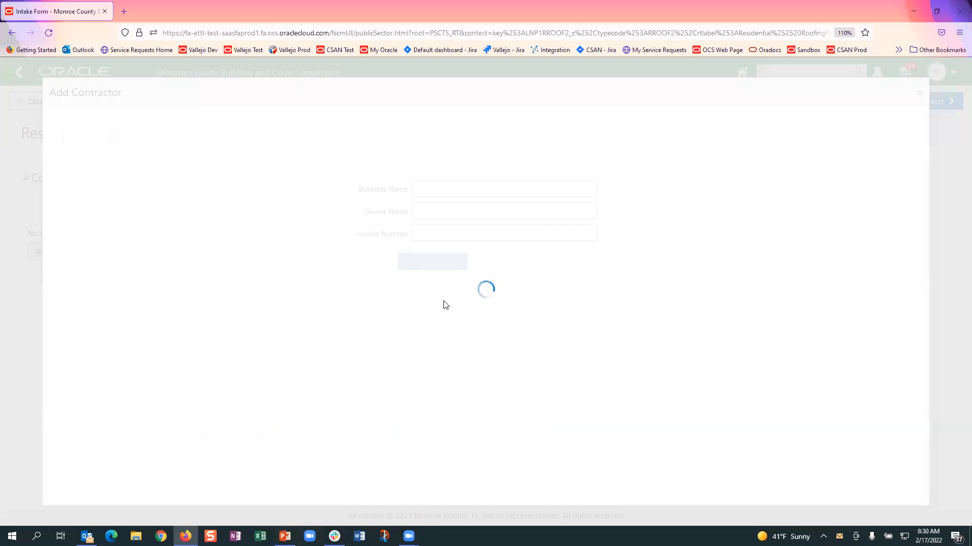
{"action": "type", "text": "roof"}
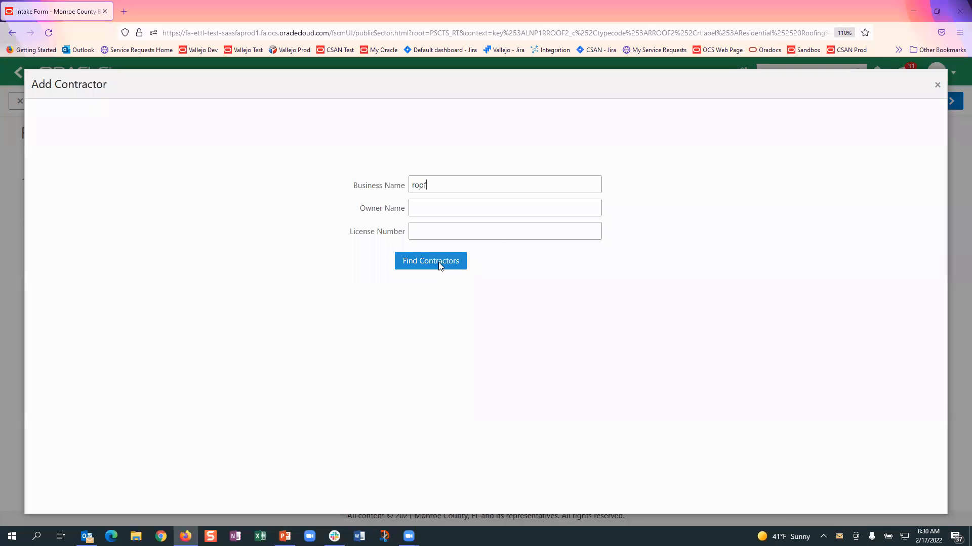
{"action": "left_click", "coordinate": [440, 266]}
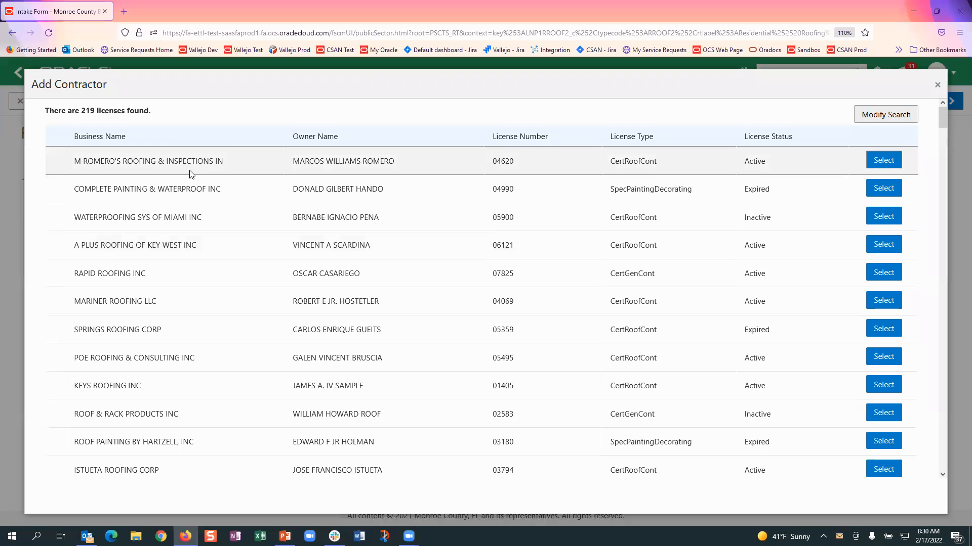
{"action": "left_click", "coordinate": [881, 160]}
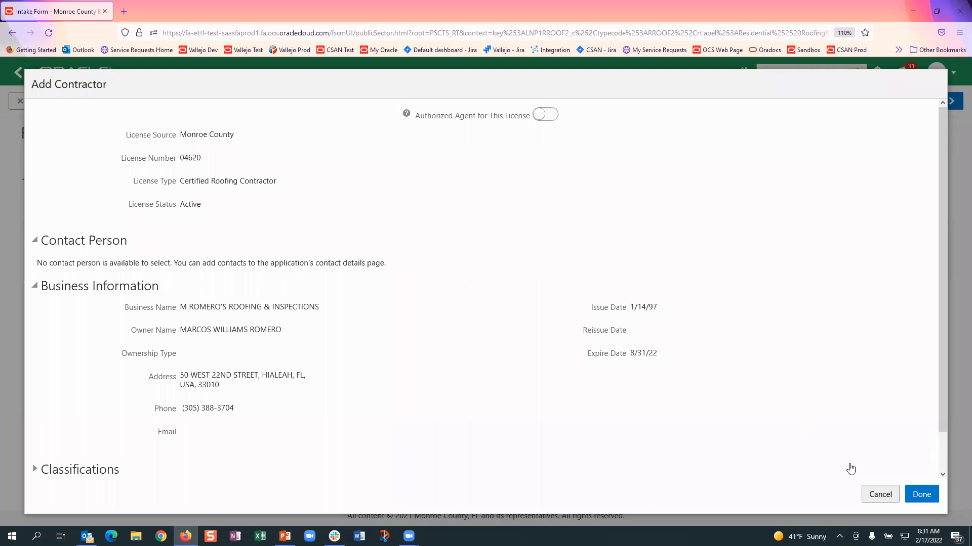
{"action": "left_click", "coordinate": [919, 494]}
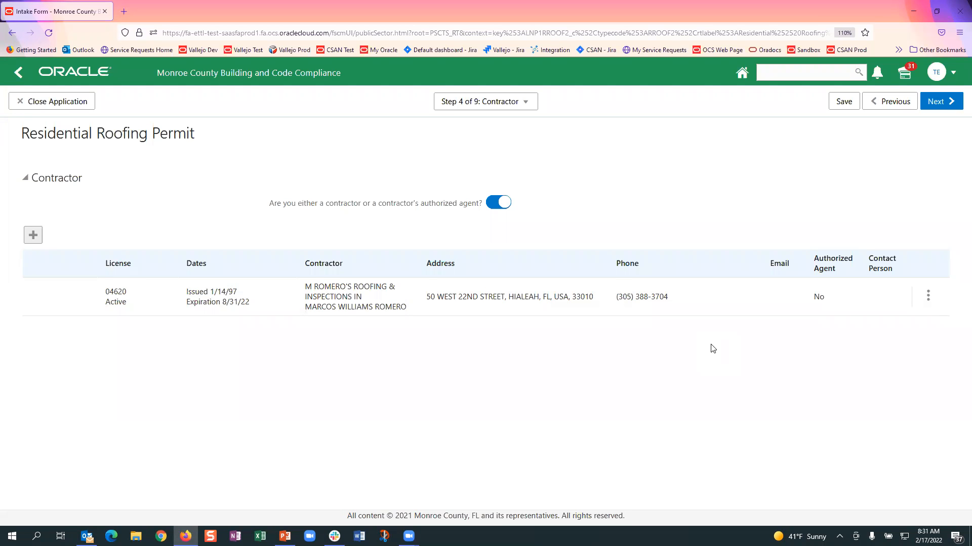
Step: Continue to the Property step and select the Duck Key property from an address search containing "100 a"
{"action": "left_click", "coordinate": [943, 101]}
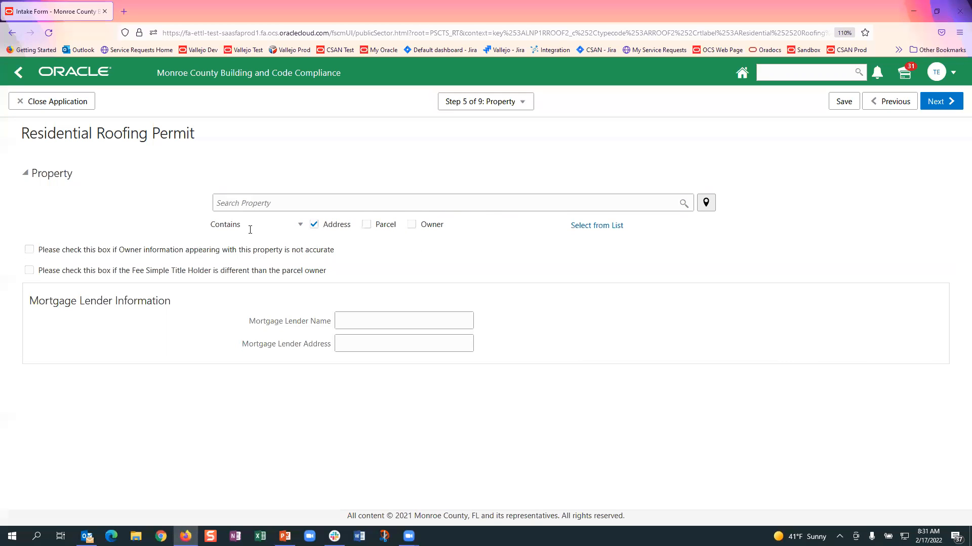
{"action": "left_click", "coordinate": [300, 226]}
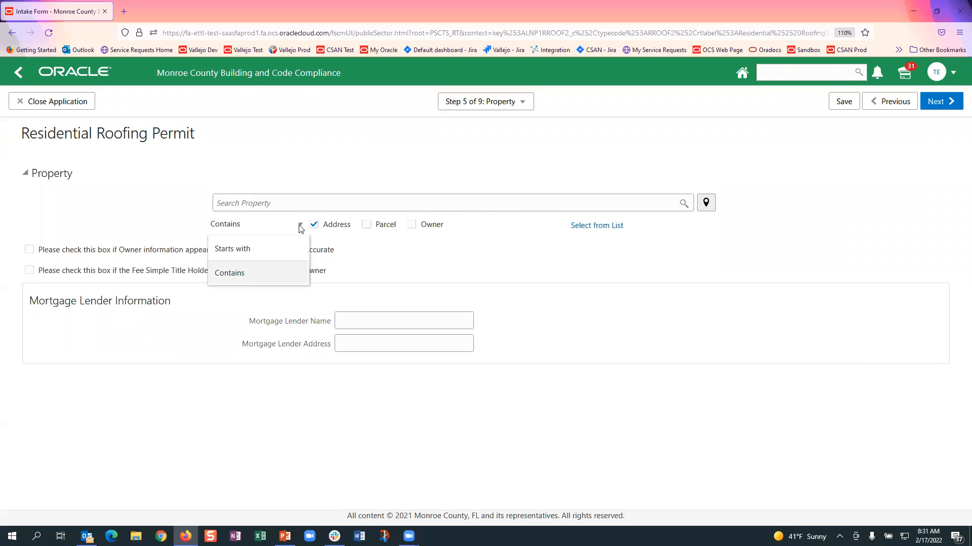
{"action": "left_click", "coordinate": [431, 249]}
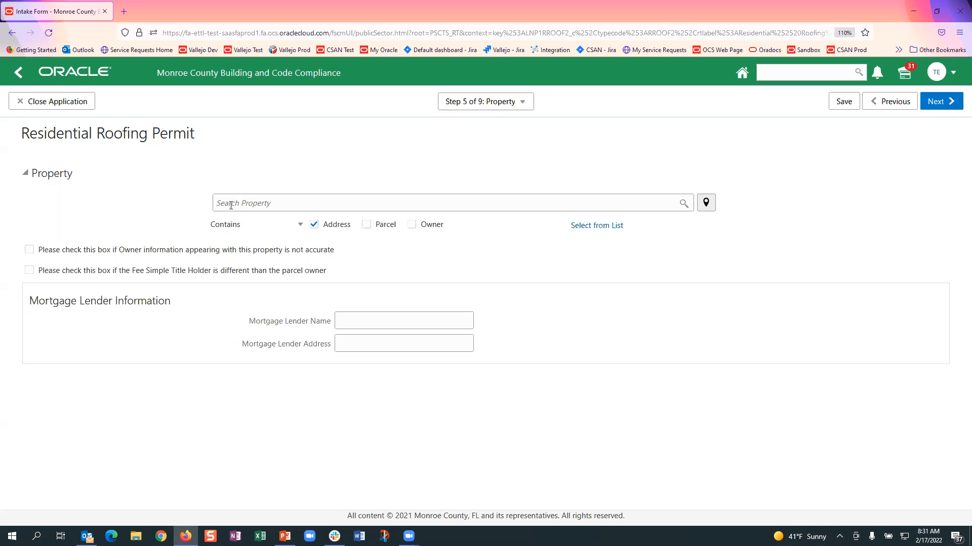
{"action": "type", "text": "100 ant"}
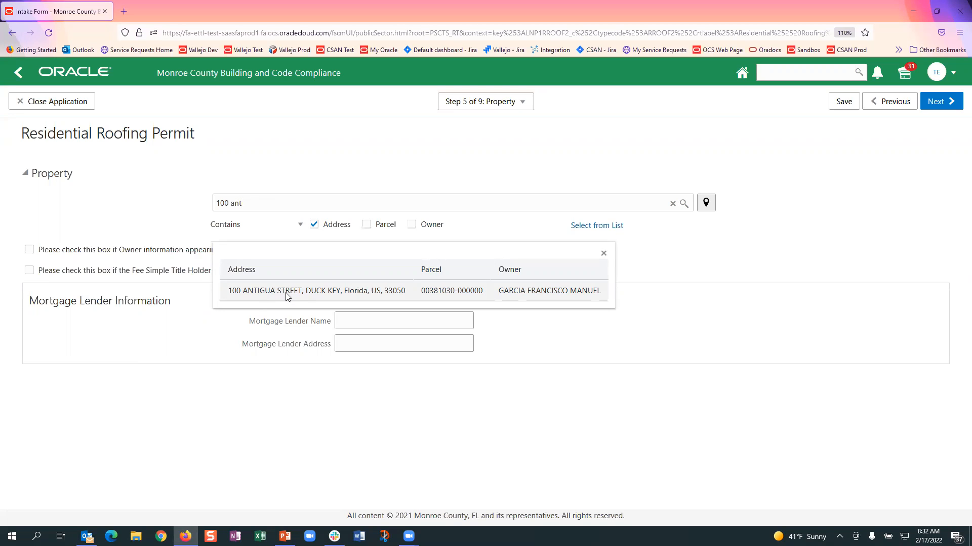
{"action": "key", "text": "BackSpace"}
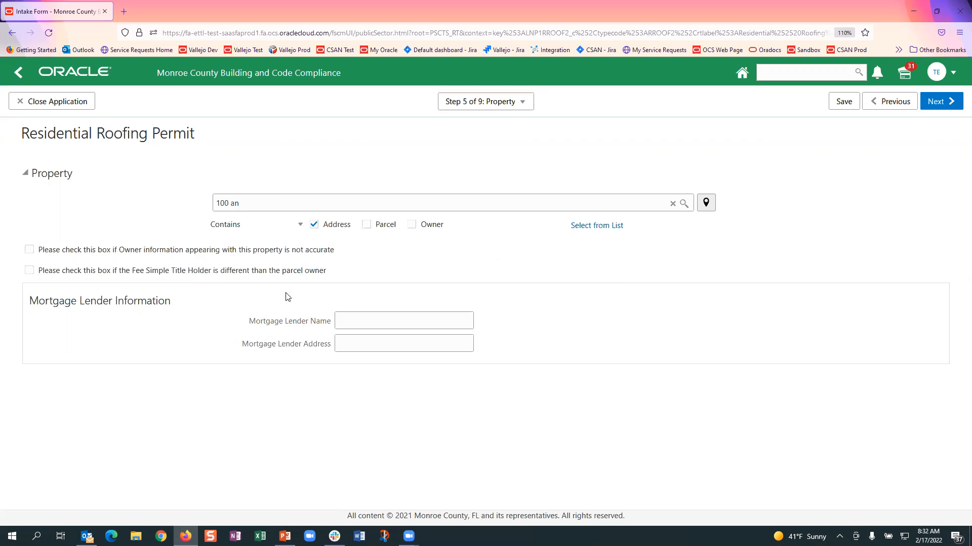
{"action": "key", "text": "BackSpace"}
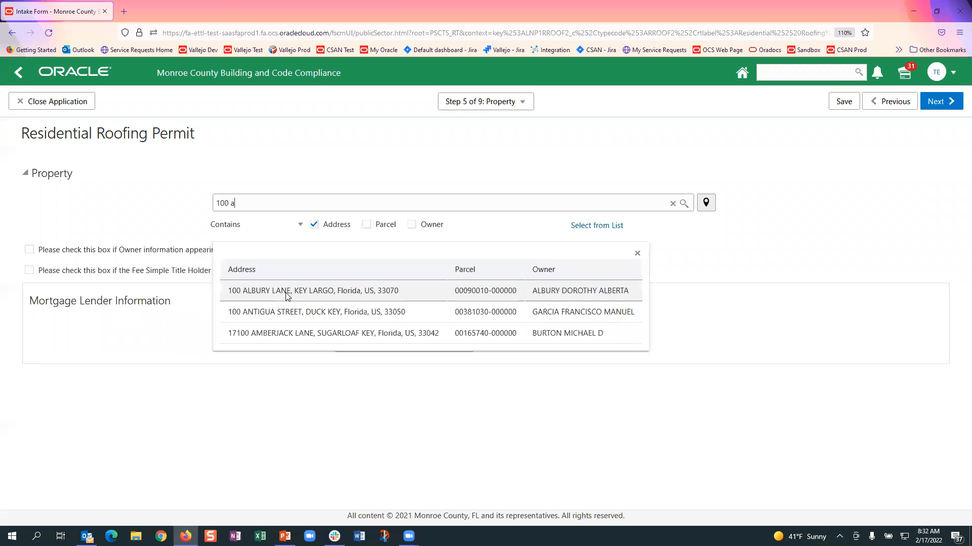
{"action": "left_click", "coordinate": [285, 312]}
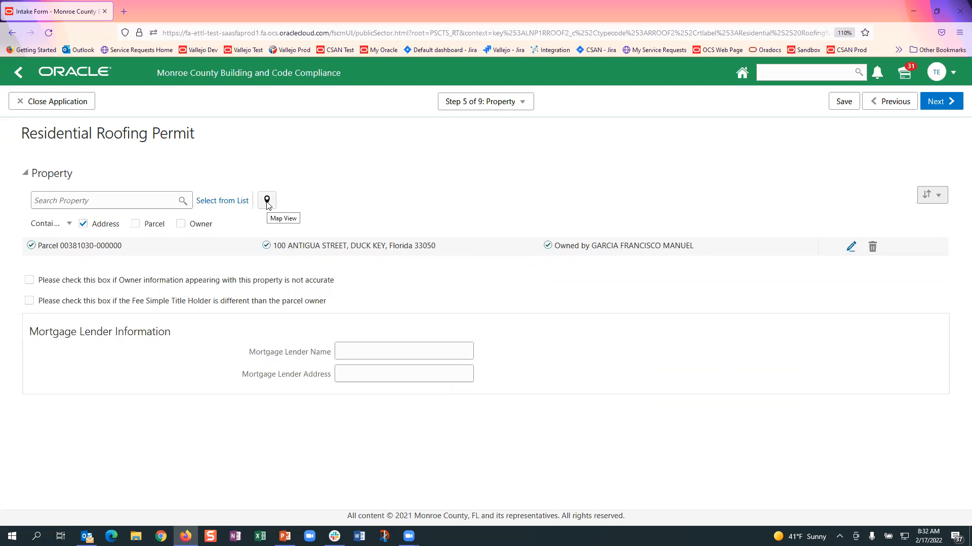
Step: Look through the property selection list, and try the inaccurate-owner and different Fee Simple Title Holder options before clearing both
{"action": "left_click", "coordinate": [222, 201]}
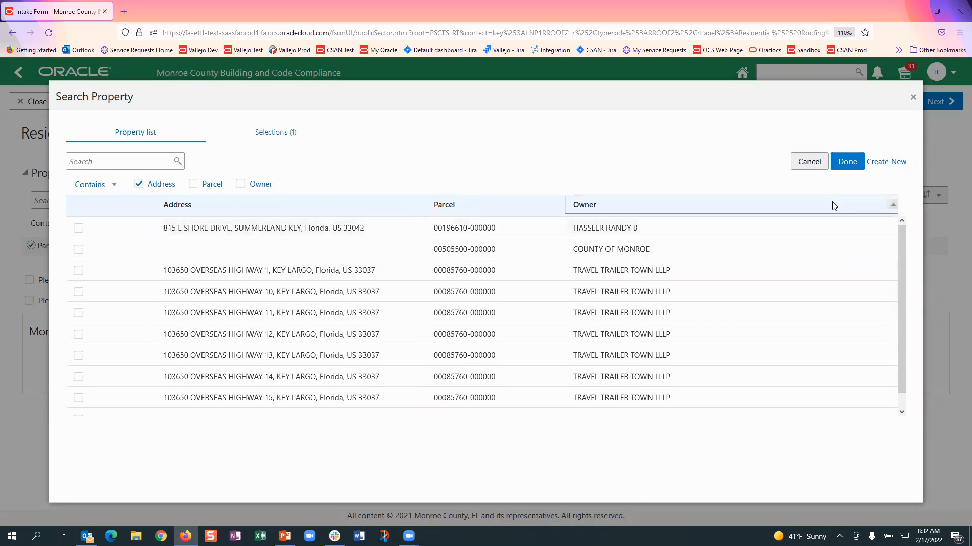
{"action": "left_click", "coordinate": [913, 98]}
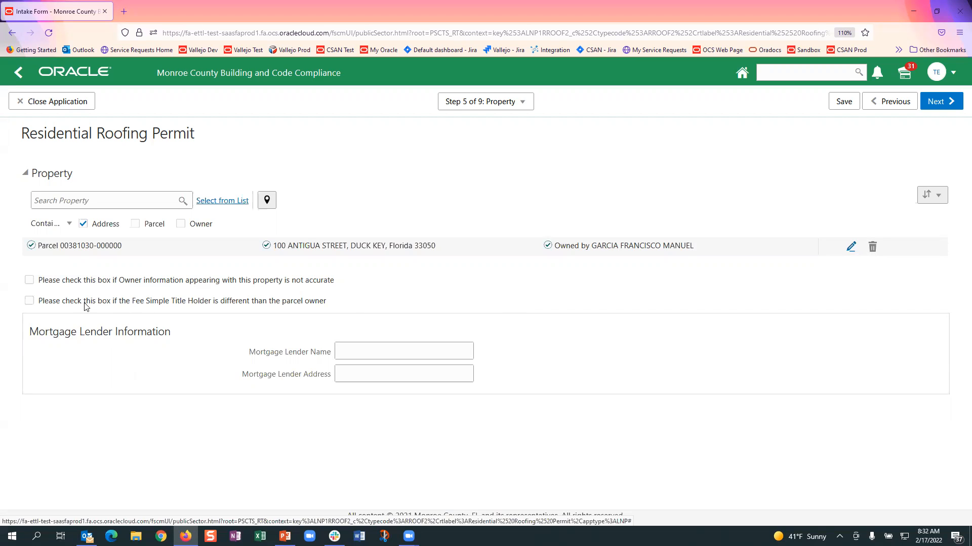
{"action": "left_click", "coordinate": [28, 281]}
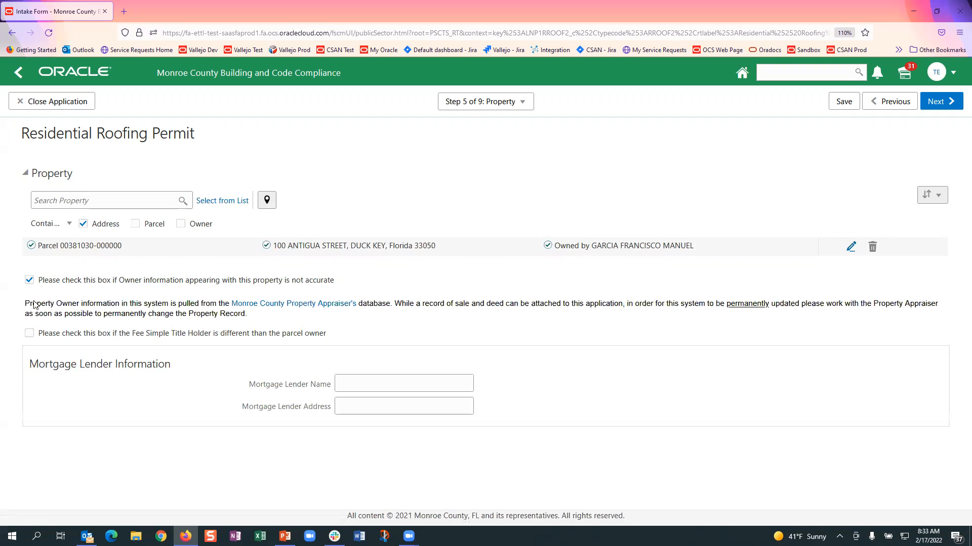
{"action": "left_click", "coordinate": [29, 333]}
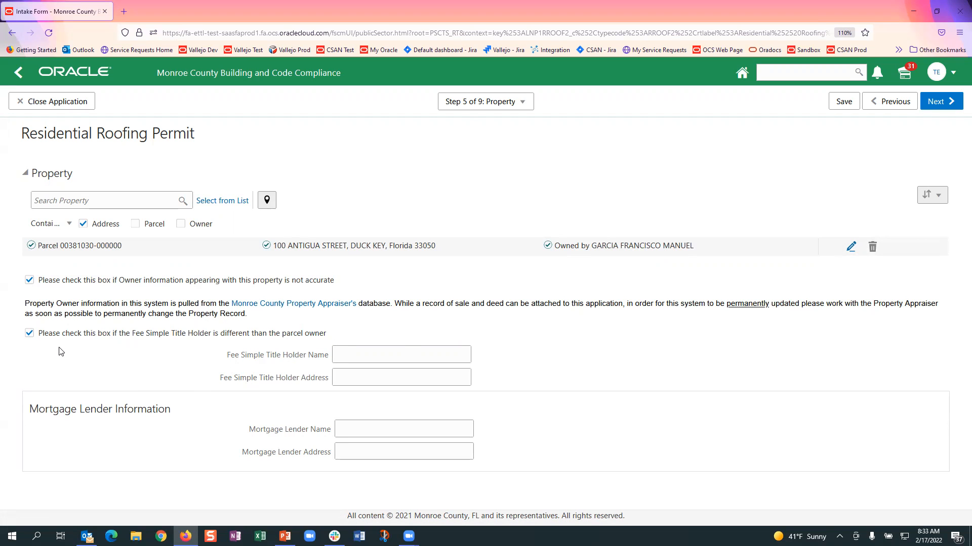
{"action": "left_click", "coordinate": [29, 333]}
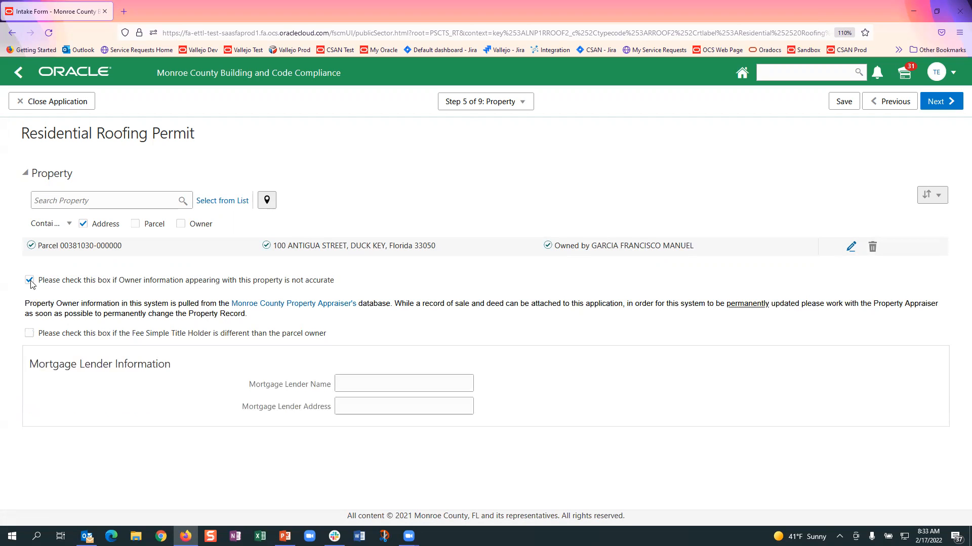
{"action": "left_click", "coordinate": [29, 280]}
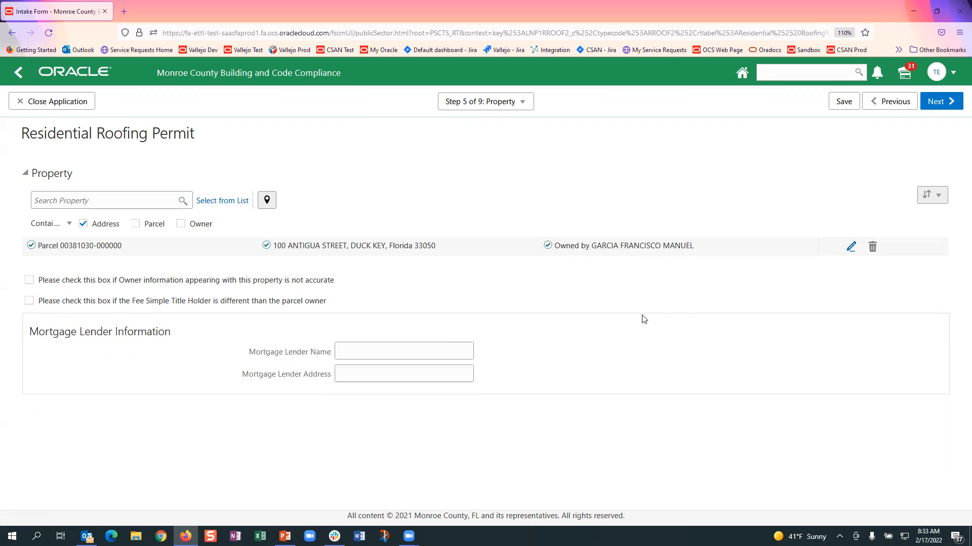
Step: Continue to the Details step and specify a Replacement roof of Wood Shingles/ShakesMortar/Adhesive Set Tiles with Low Slope and 2,000 sq ft total area
{"action": "left_click", "coordinate": [936, 103]}
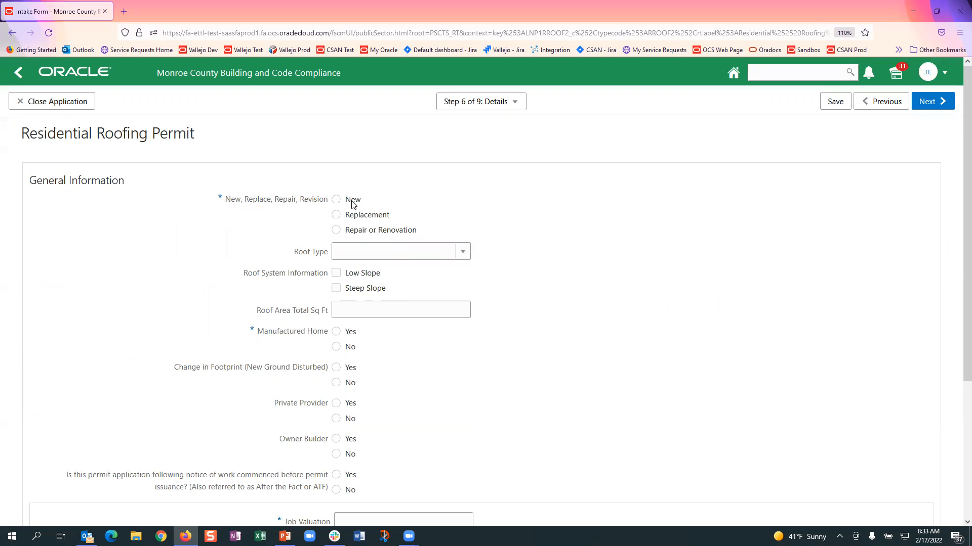
{"action": "left_click", "coordinate": [337, 216]}
{"action": "left_click", "coordinate": [456, 254]}
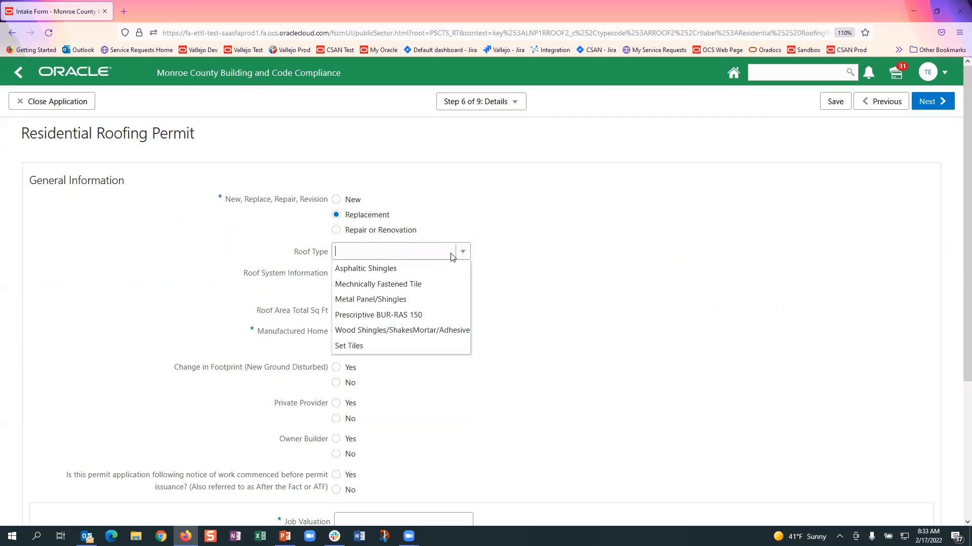
{"action": "left_click", "coordinate": [376, 333]}
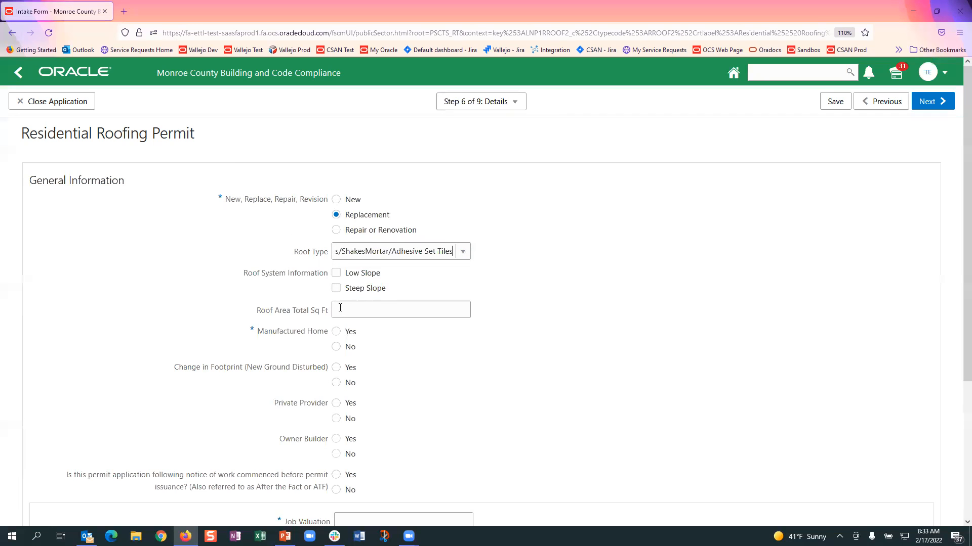
{"action": "left_click", "coordinate": [336, 273]}
{"action": "left_click", "coordinate": [374, 312]}
Step: Answer No for Manufactured Home, Change in Footprint and Private Provider, and Yes for Owner Builder
{"action": "left_click", "coordinate": [337, 347]}
{"action": "scroll", "coordinate": [538, 327], "scroll_direction": "down", "scroll_amount": 3}
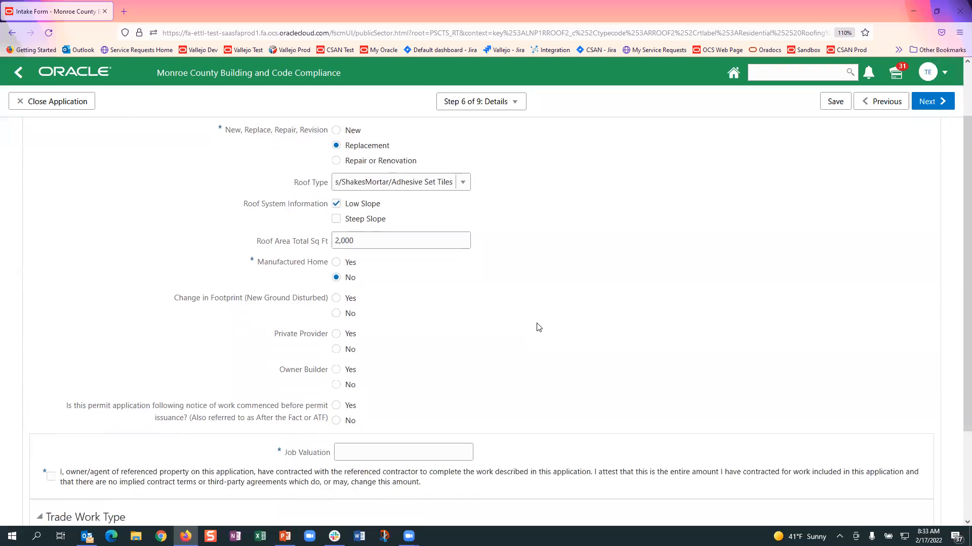
{"action": "left_click", "coordinate": [336, 262]}
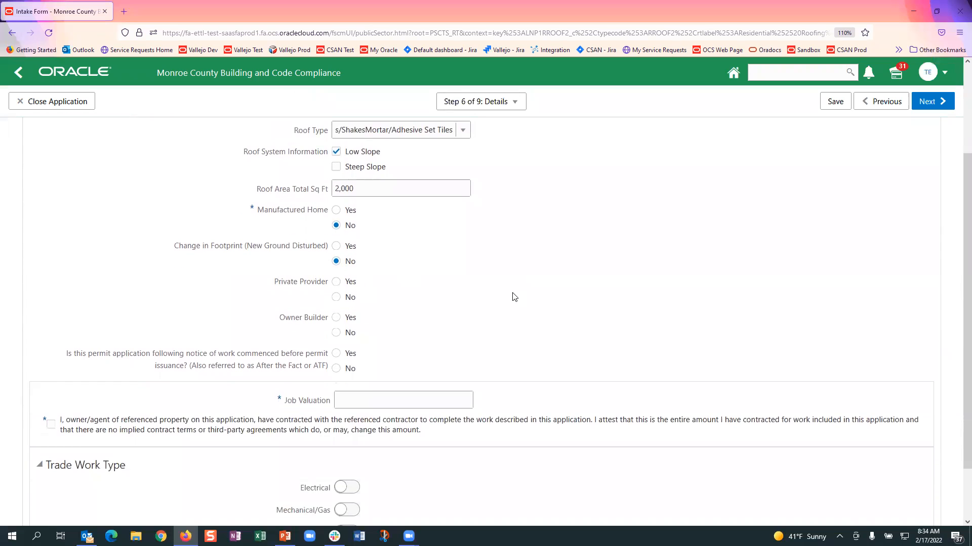
{"action": "scroll", "coordinate": [513, 296], "scroll_direction": "down", "scroll_amount": 2}
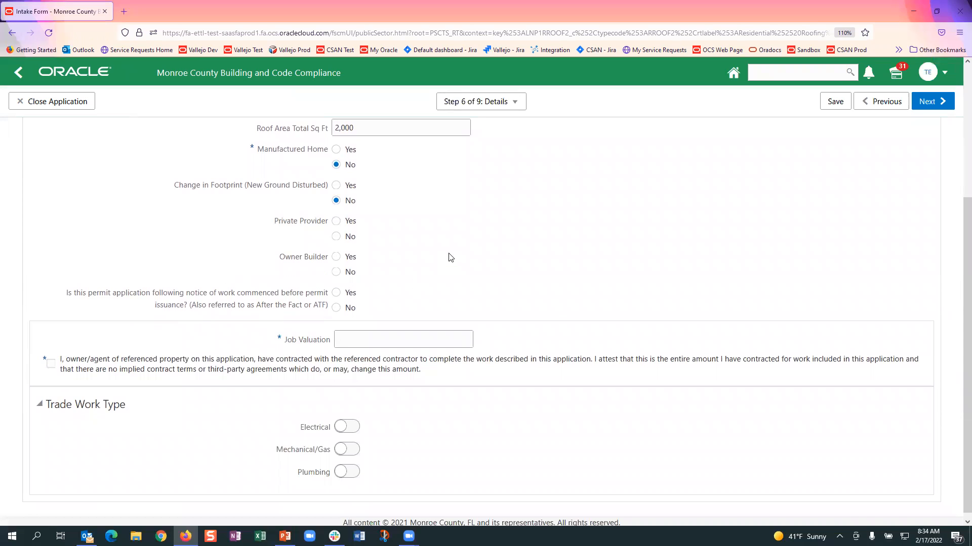
{"action": "left_click", "coordinate": [336, 224]}
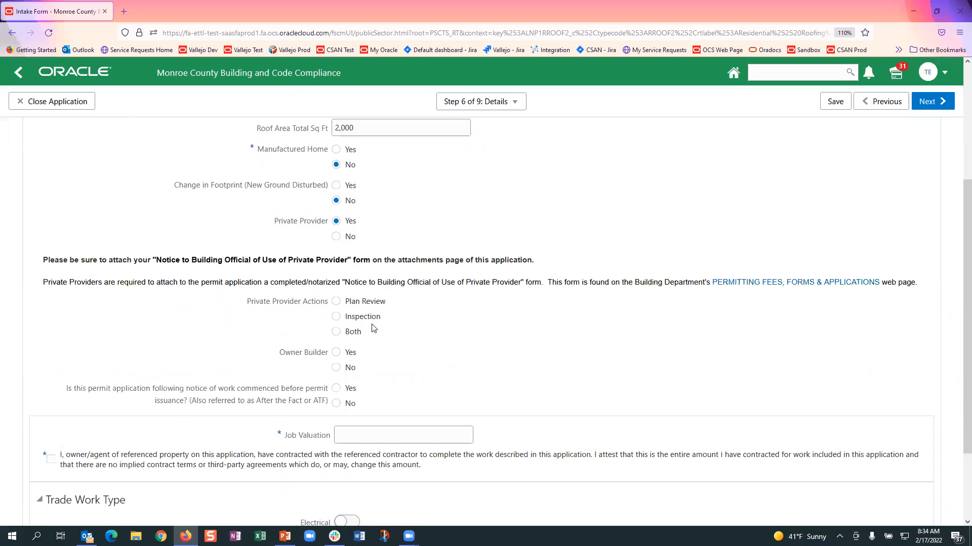
{"action": "left_click", "coordinate": [337, 238]}
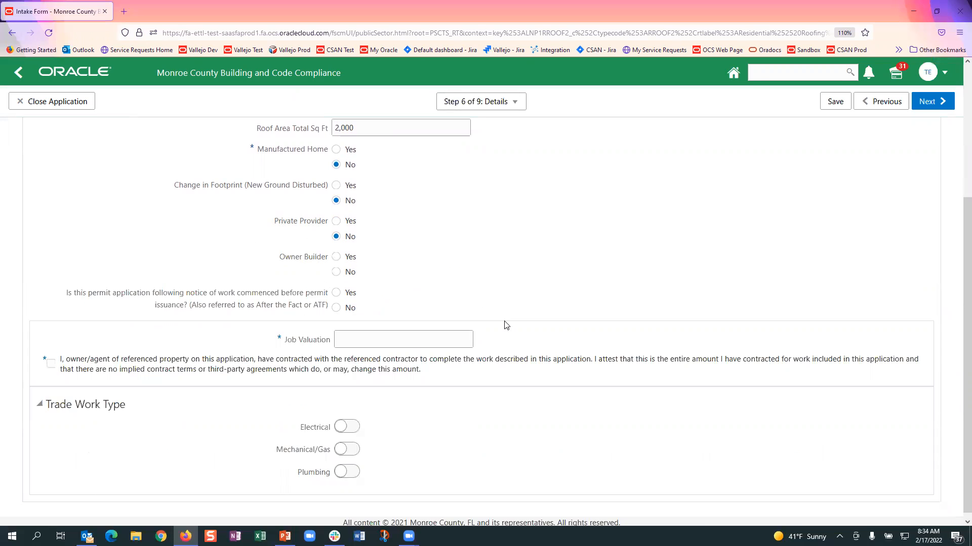
{"action": "left_click", "coordinate": [336, 257]}
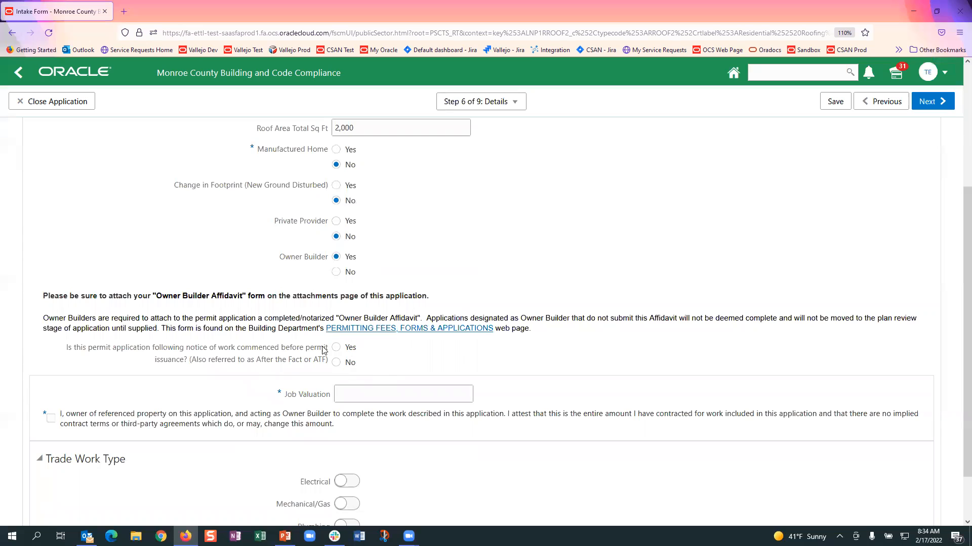
Step: Answer No for Owner Builder, set the Job Valuation to 5,000, and agree to the contract amount attestation
{"action": "left_click", "coordinate": [336, 273]}
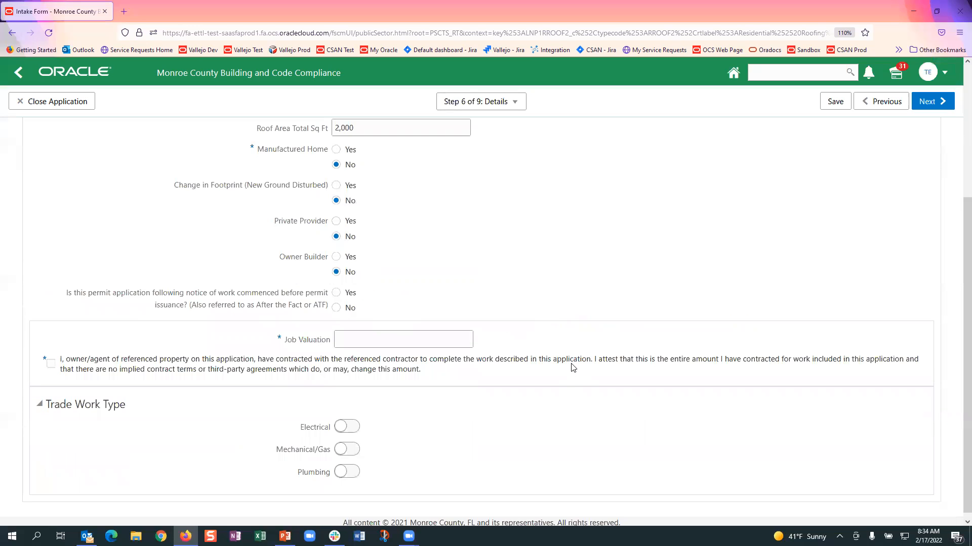
{"action": "left_click", "coordinate": [380, 327]}
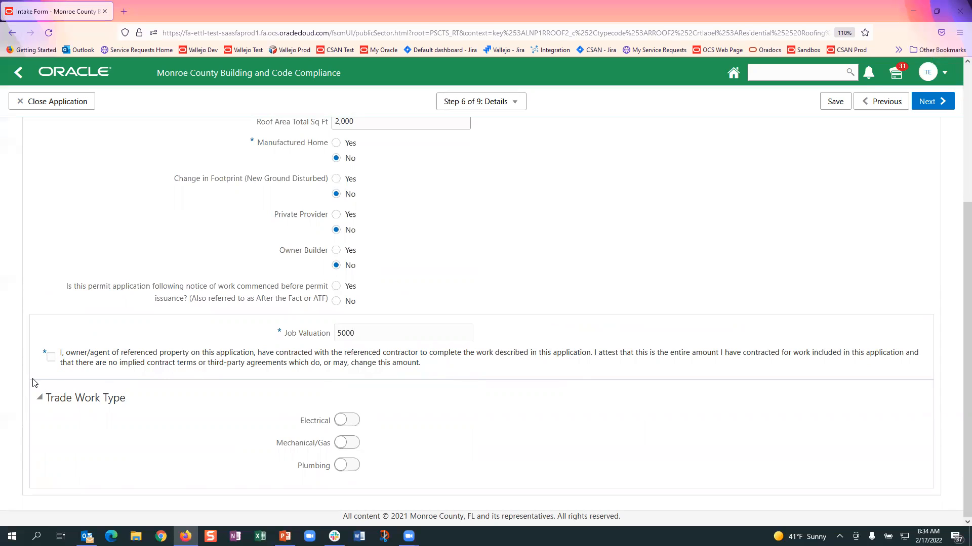
{"action": "left_click", "coordinate": [51, 359]}
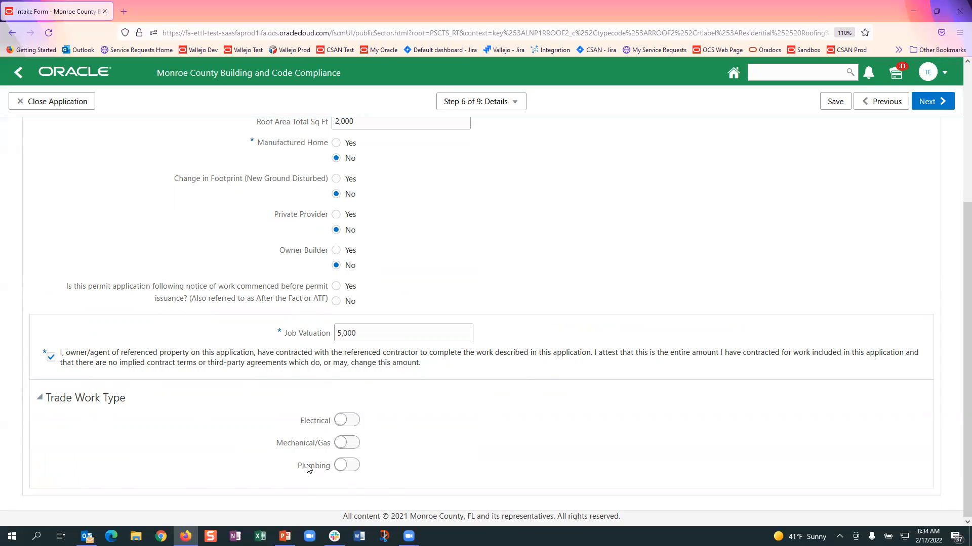
Step: Turn on the Electrical trade work type to examine its additional questions, and turn it off again
{"action": "left_click", "coordinate": [349, 421]}
{"action": "scroll", "coordinate": [524, 417], "scroll_direction": "down", "scroll_amount": 3}
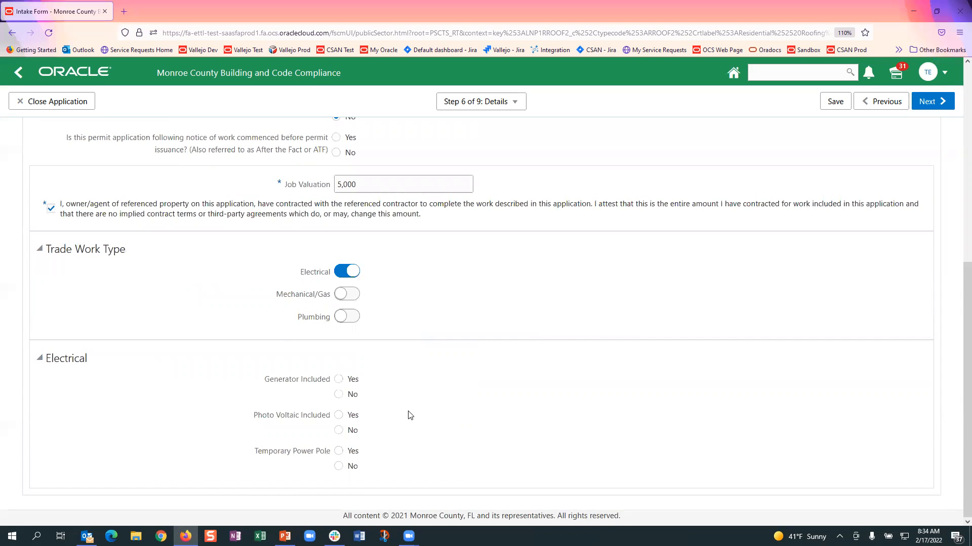
{"action": "left_click", "coordinate": [344, 273]}
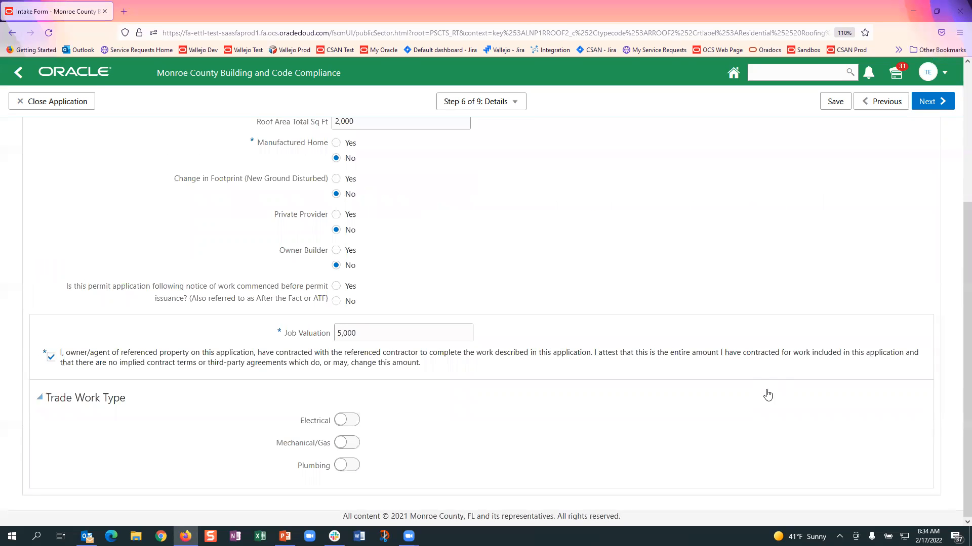
Step: Continue to the Attachments step, mark Construction Drawings and Site Plan as included, and save the application
{"action": "scroll", "coordinate": [824, 402], "scroll_direction": "up", "scroll_amount": 1}
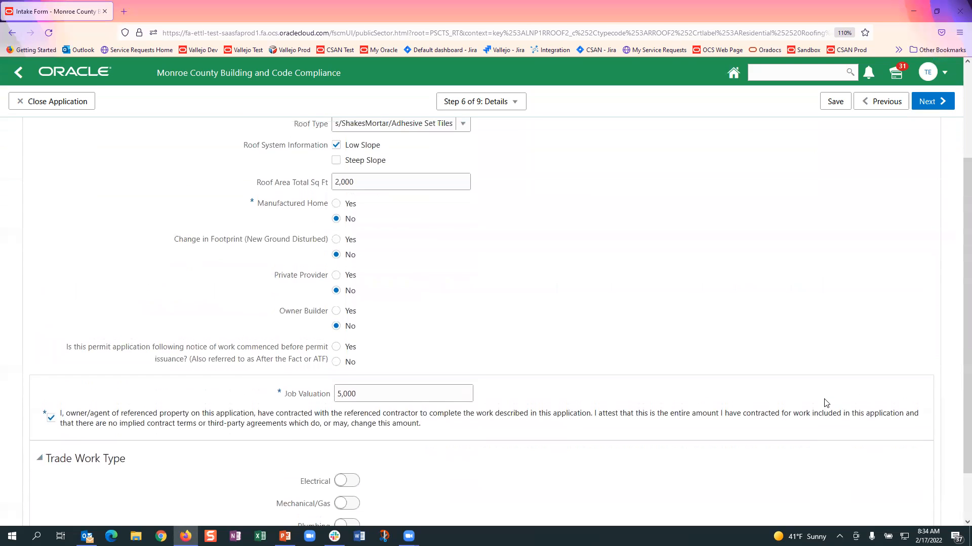
{"action": "scroll", "coordinate": [826, 404], "scroll_direction": "up", "scroll_amount": 2}
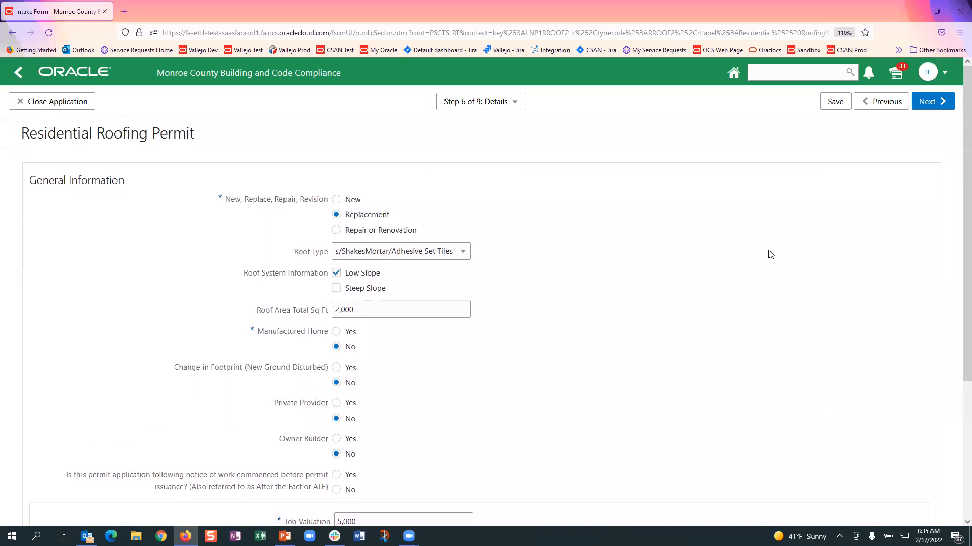
{"action": "left_click", "coordinate": [935, 99]}
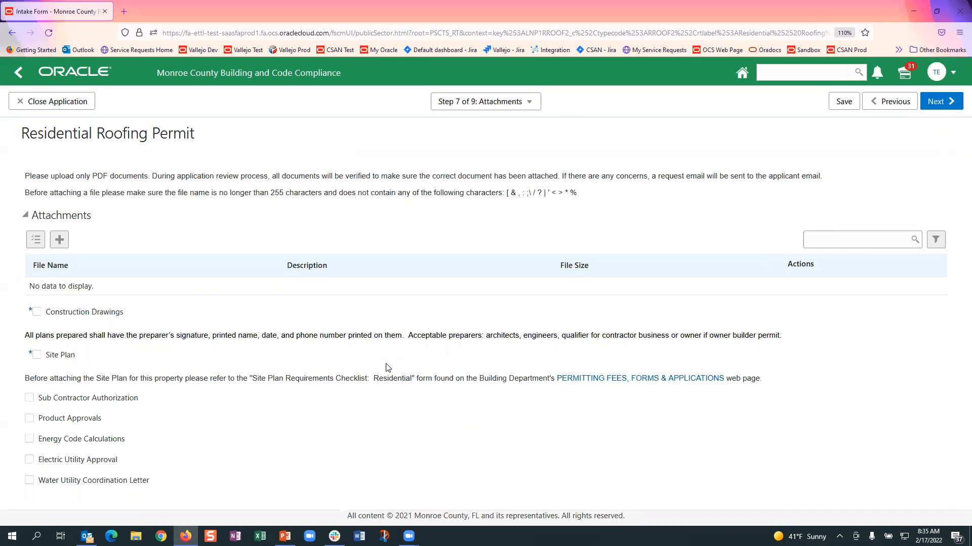
{"action": "left_click", "coordinate": [37, 312]}
{"action": "left_click", "coordinate": [37, 356]}
{"action": "left_click", "coordinate": [843, 101]}
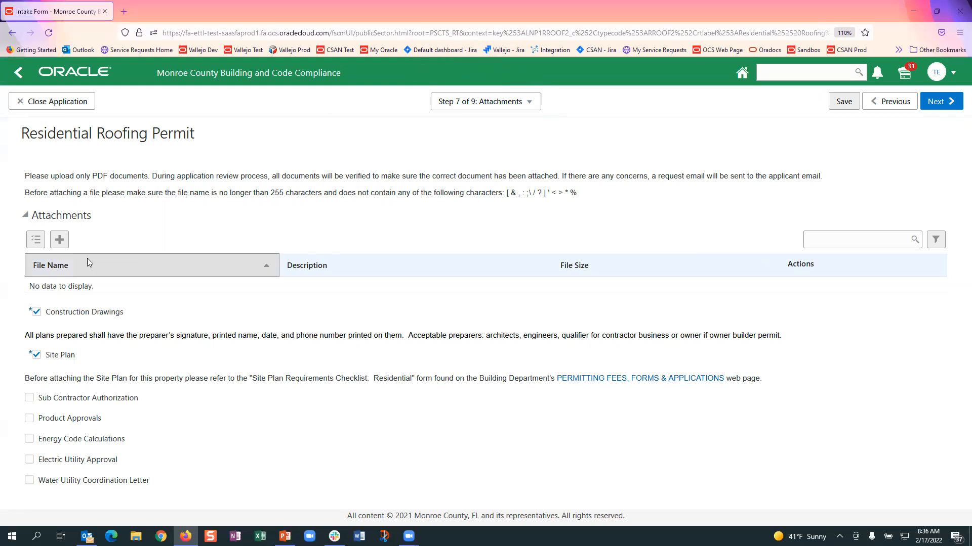
Step: Upload BPW NB Days V1.xlsm and CAH_FamilyEdition_PublicBeta_SmallCards.pdf from Documents without descriptions, and check the actions offered for the uploaded spreadsheet
{"action": "left_click", "coordinate": [59, 241]}
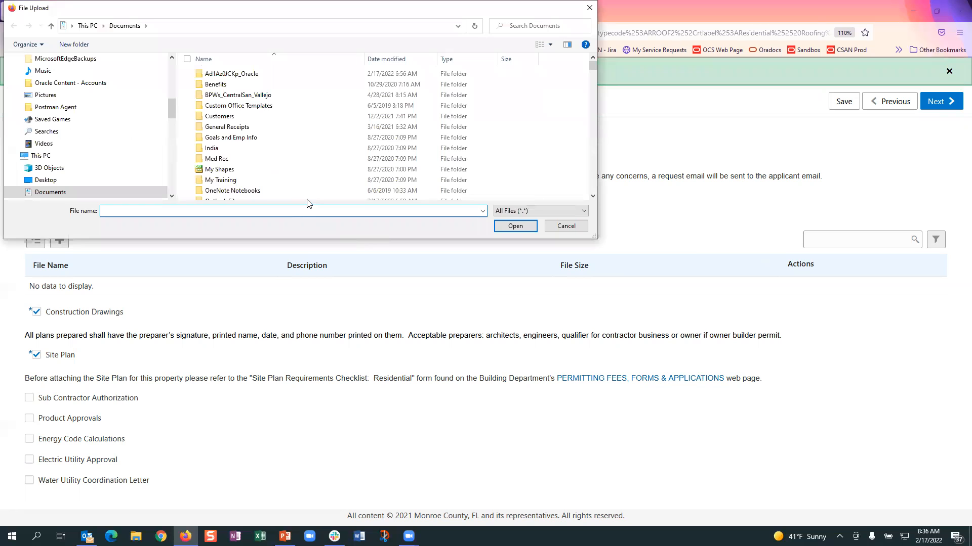
{"action": "scroll", "coordinate": [280, 166], "scroll_direction": "down", "scroll_amount": 1}
{"action": "scroll", "coordinate": [280, 165], "scroll_direction": "down", "scroll_amount": 9}
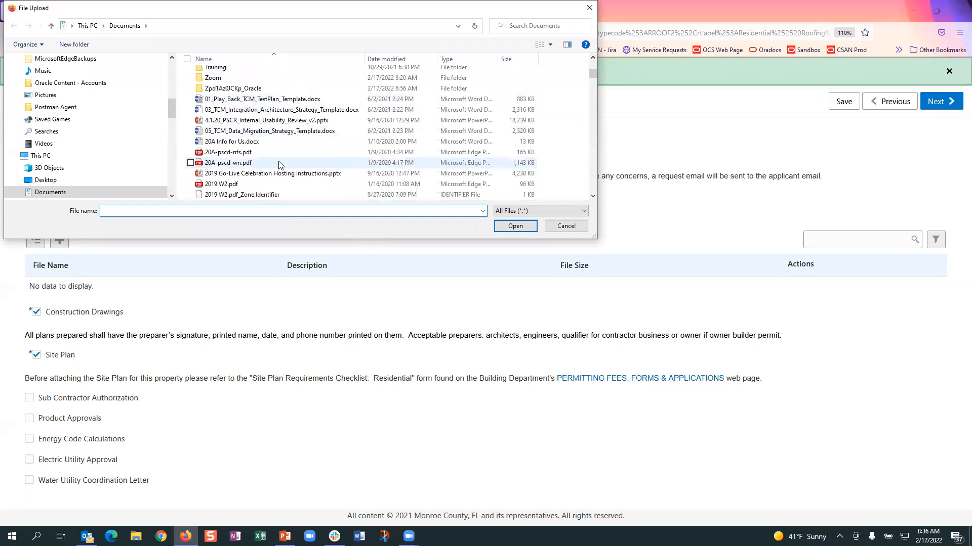
{"action": "scroll", "coordinate": [319, 169], "scroll_direction": "down", "scroll_amount": 1}
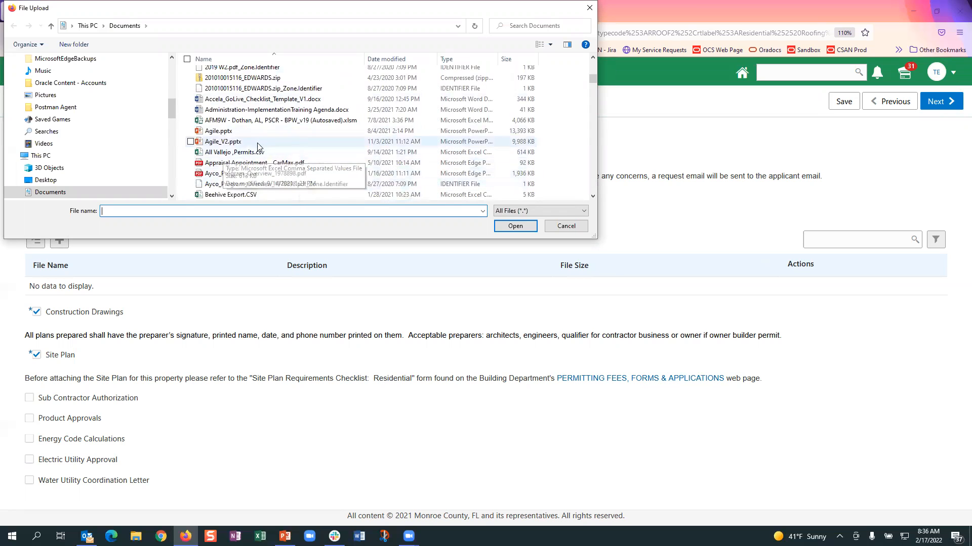
{"action": "scroll", "coordinate": [257, 146], "scroll_direction": "down", "scroll_amount": 3}
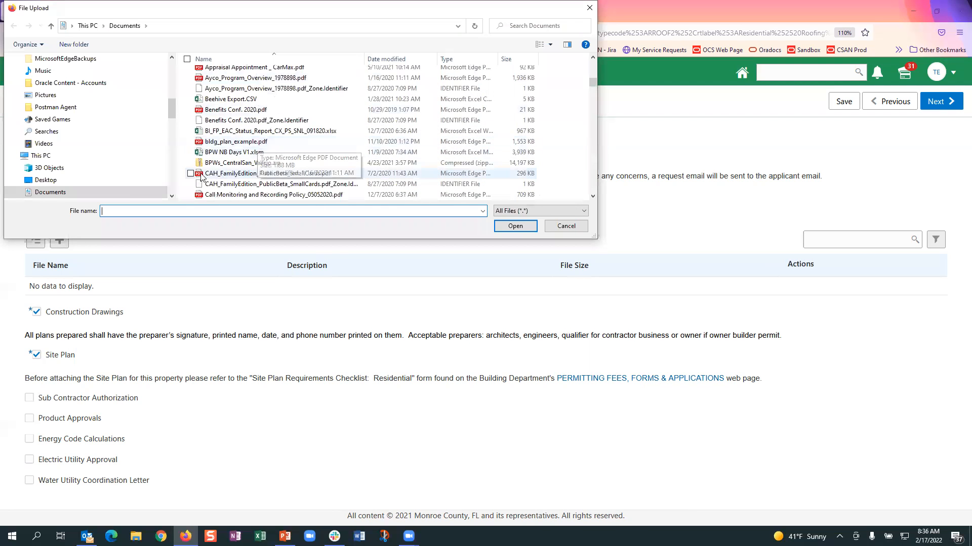
{"action": "left_click", "coordinate": [191, 153]}
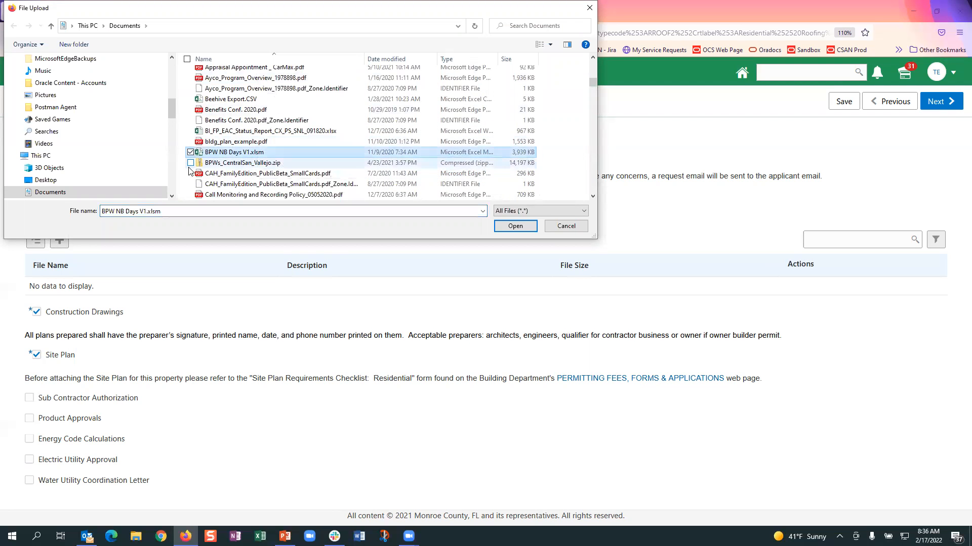
{"action": "scroll", "coordinate": [191, 150], "scroll_direction": "down", "scroll_amount": 1}
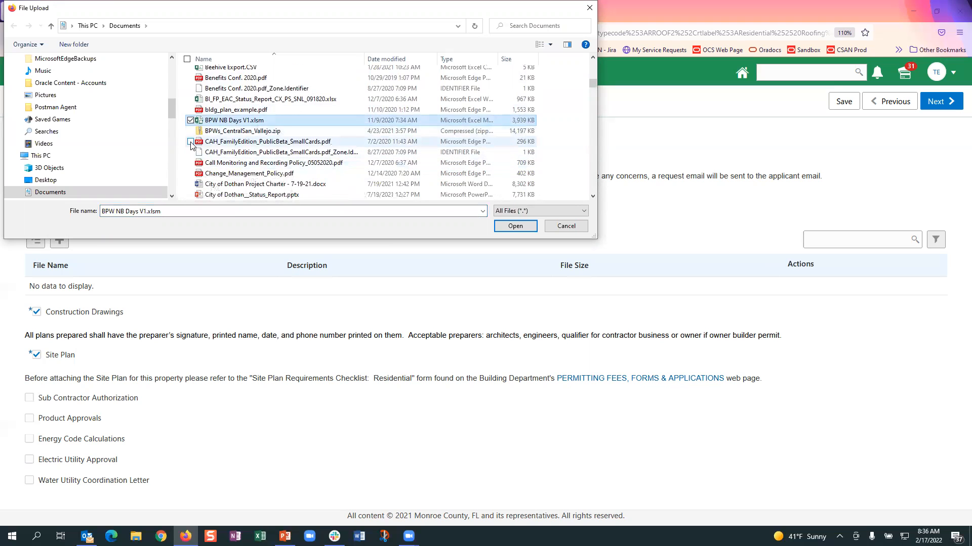
{"action": "left_click", "coordinate": [190, 142]}
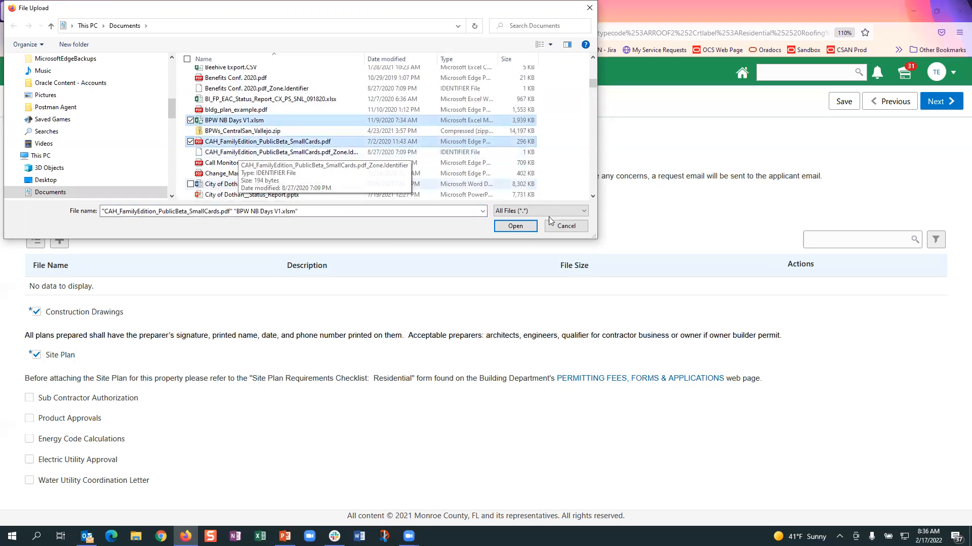
{"action": "left_click", "coordinate": [515, 231]}
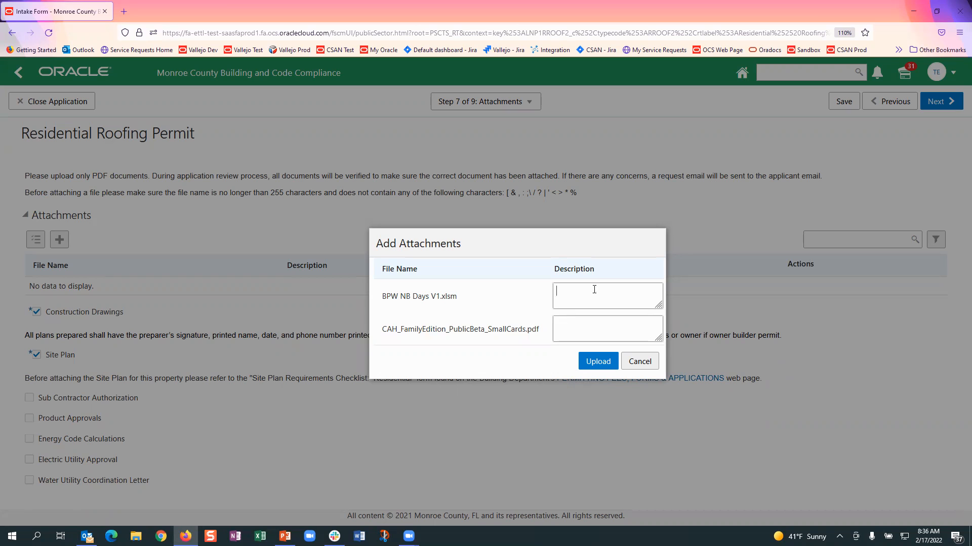
{"action": "left_click", "coordinate": [597, 362]}
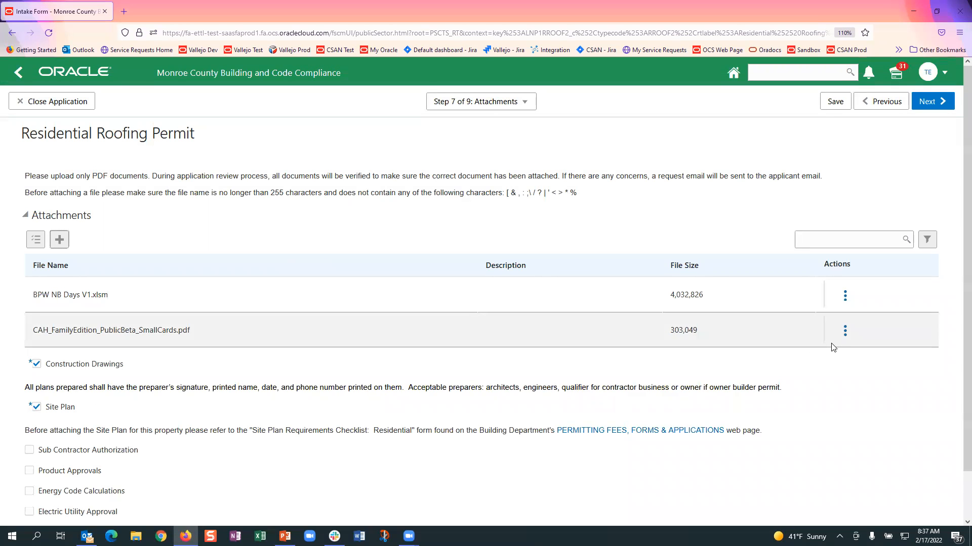
{"action": "left_click", "coordinate": [845, 299]}
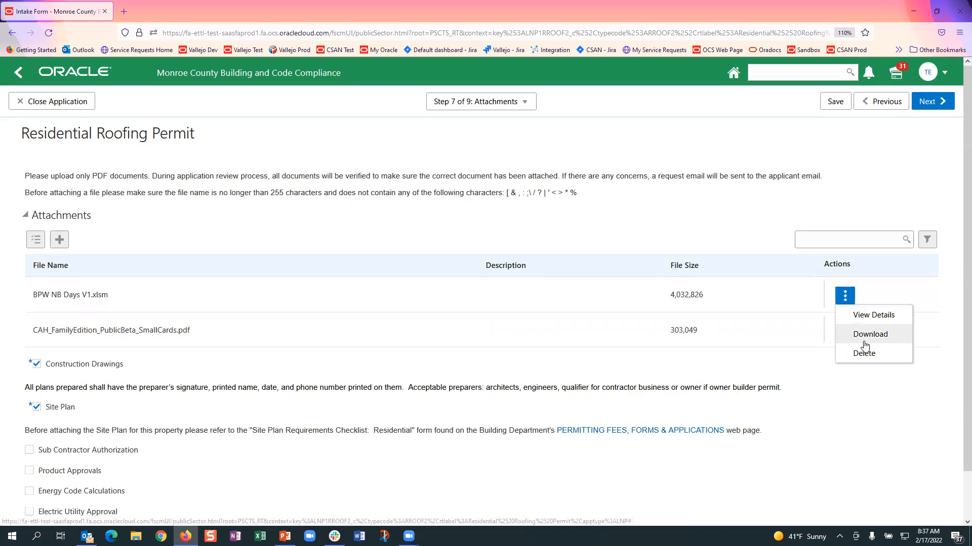
{"action": "left_click", "coordinate": [895, 386]}
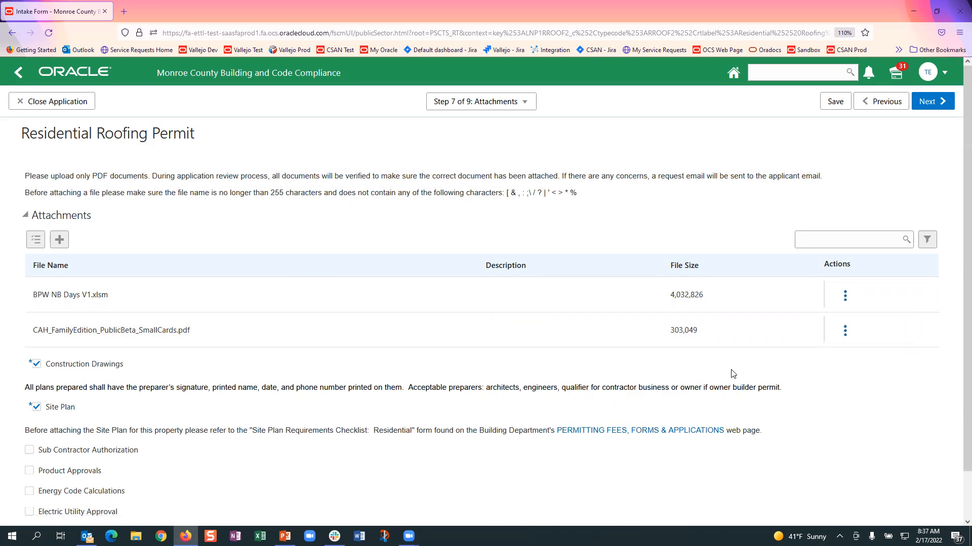
Step: Continue to the Review step and change the Roof Type in General Information to Metal Panel/Shingles
{"action": "left_click", "coordinate": [929, 102]}
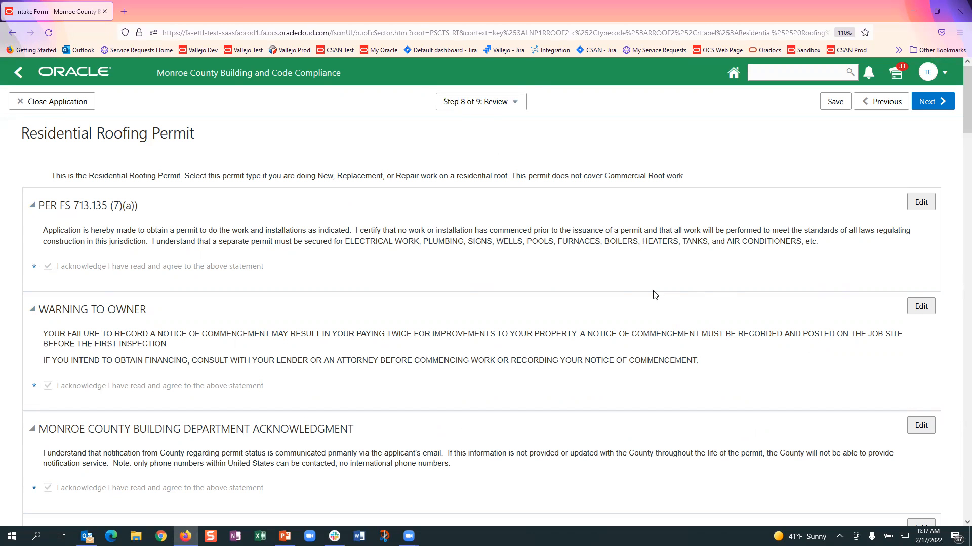
{"action": "scroll", "coordinate": [652, 295], "scroll_direction": "down", "scroll_amount": 8}
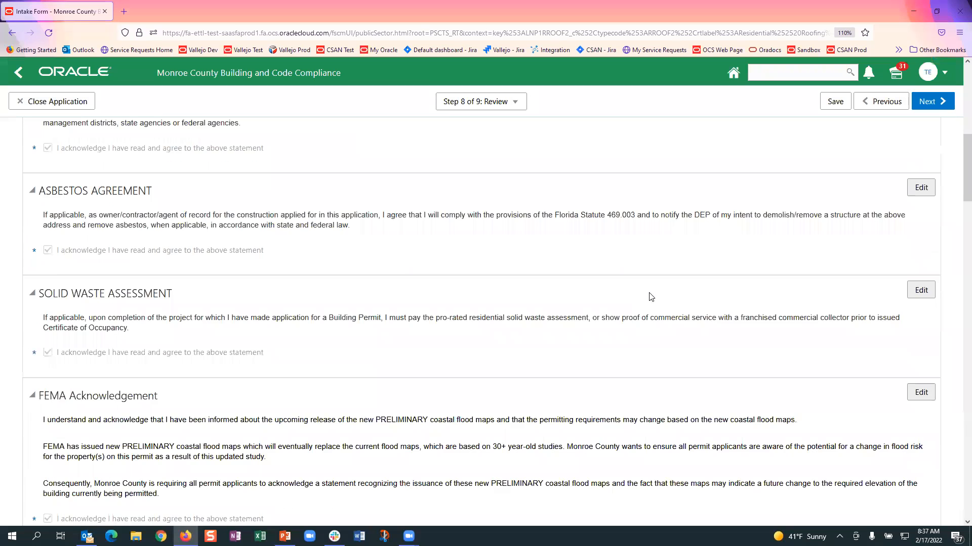
{"action": "scroll", "coordinate": [651, 298], "scroll_direction": "down", "scroll_amount": 15}
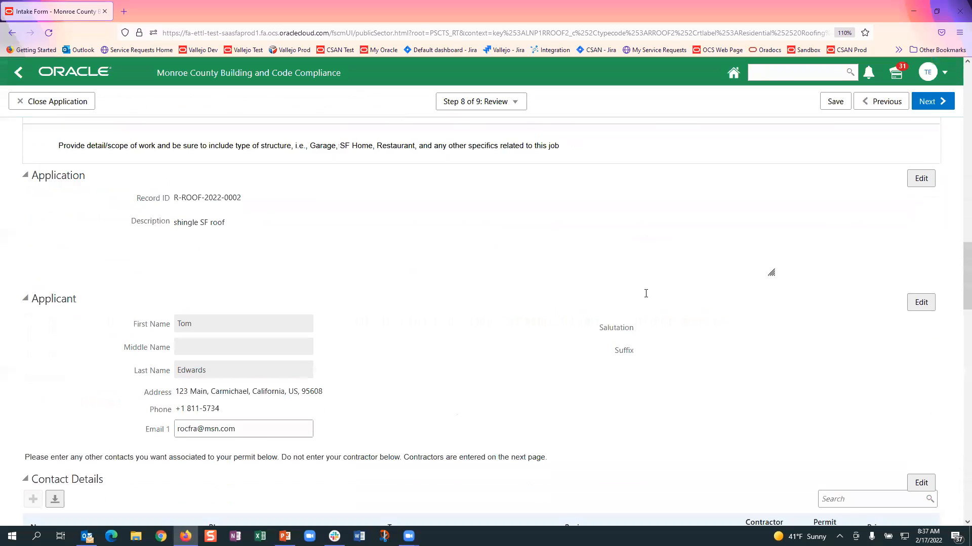
{"action": "scroll", "coordinate": [646, 293], "scroll_direction": "down", "scroll_amount": 6}
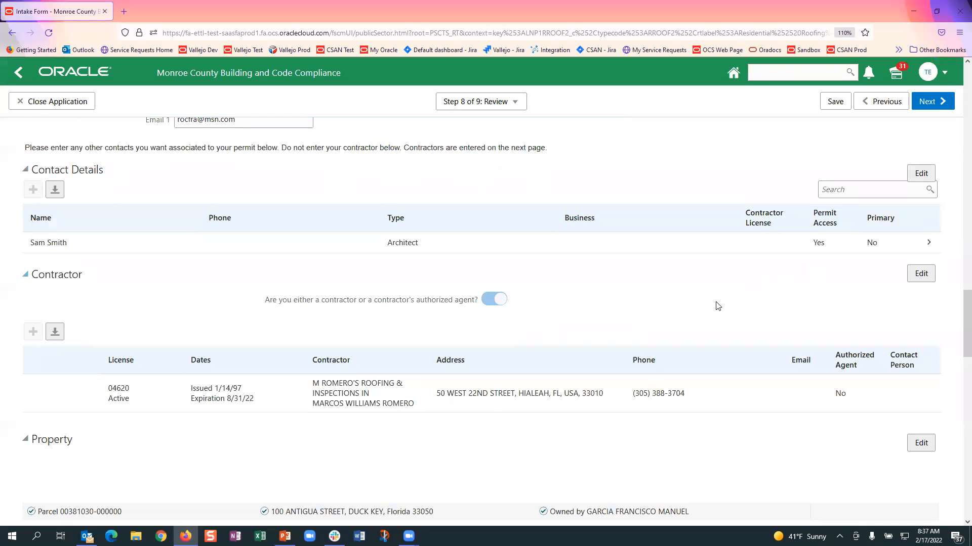
{"action": "scroll", "coordinate": [714, 303], "scroll_direction": "down", "scroll_amount": 7}
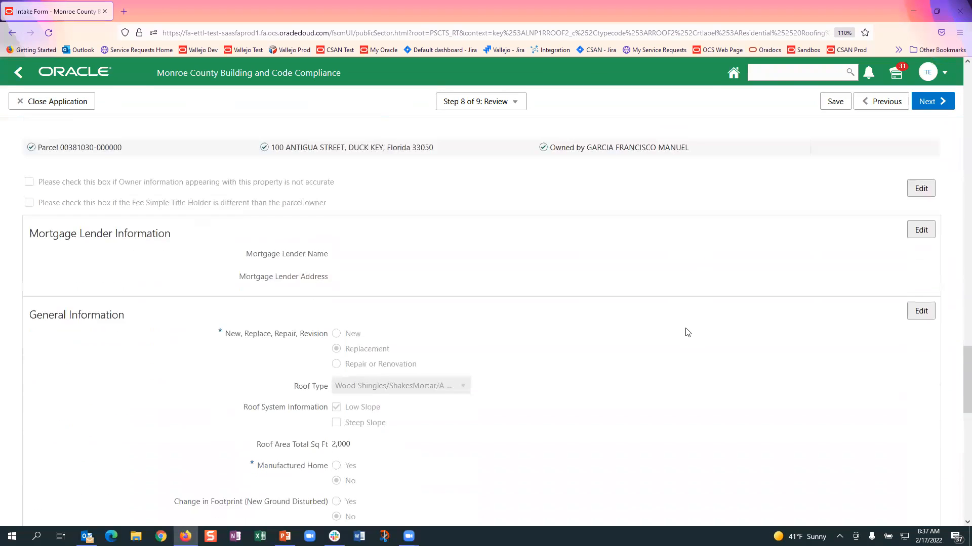
{"action": "scroll", "coordinate": [687, 332], "scroll_direction": "down", "scroll_amount": 2}
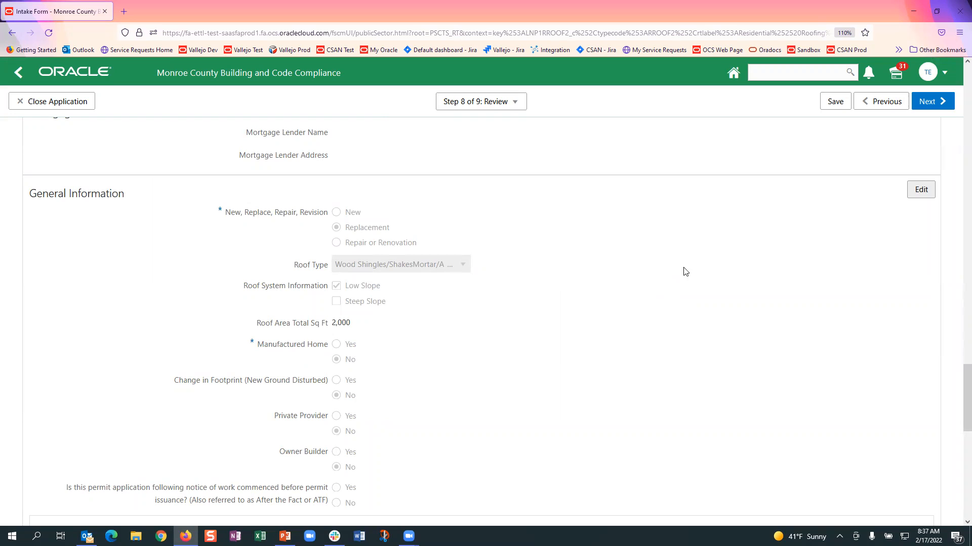
{"action": "left_click", "coordinate": [920, 191]}
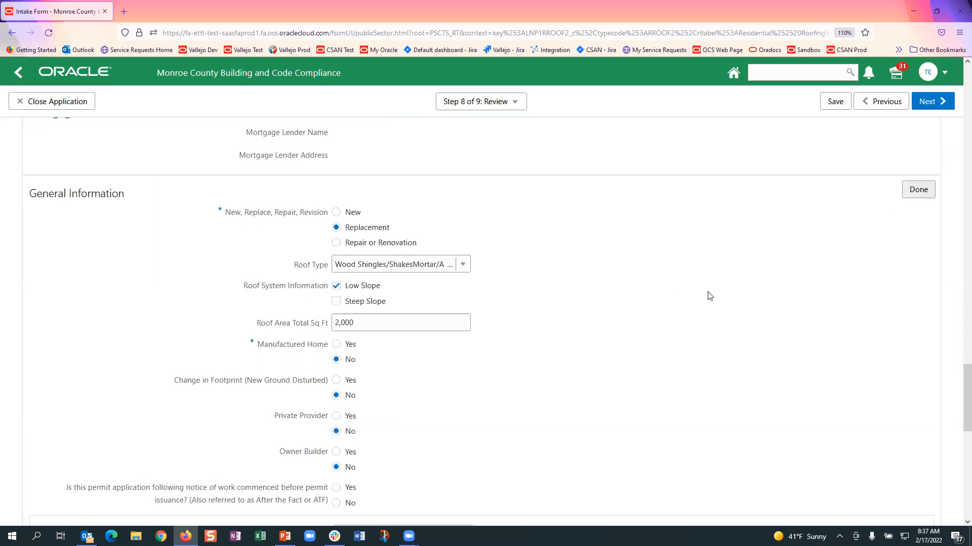
{"action": "left_click", "coordinate": [465, 264]}
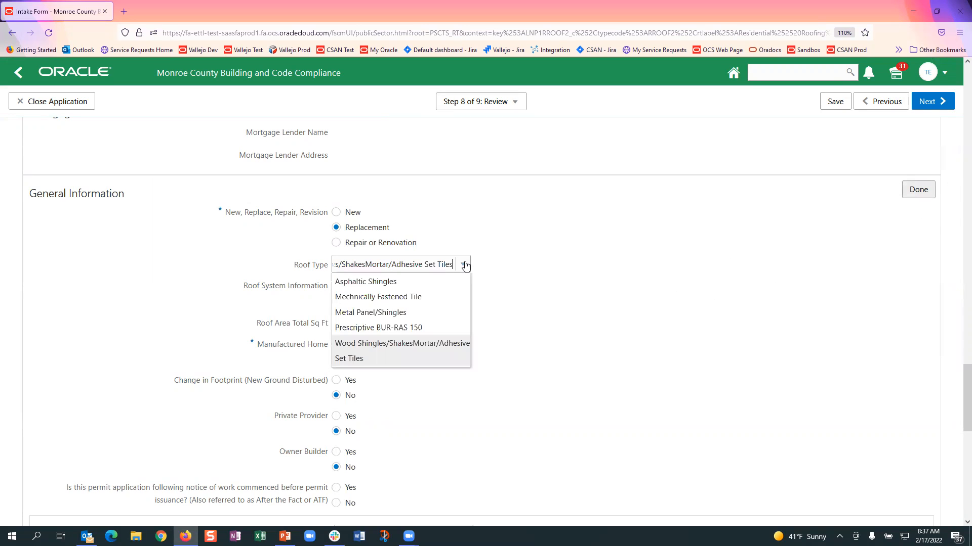
{"action": "left_click", "coordinate": [386, 313]}
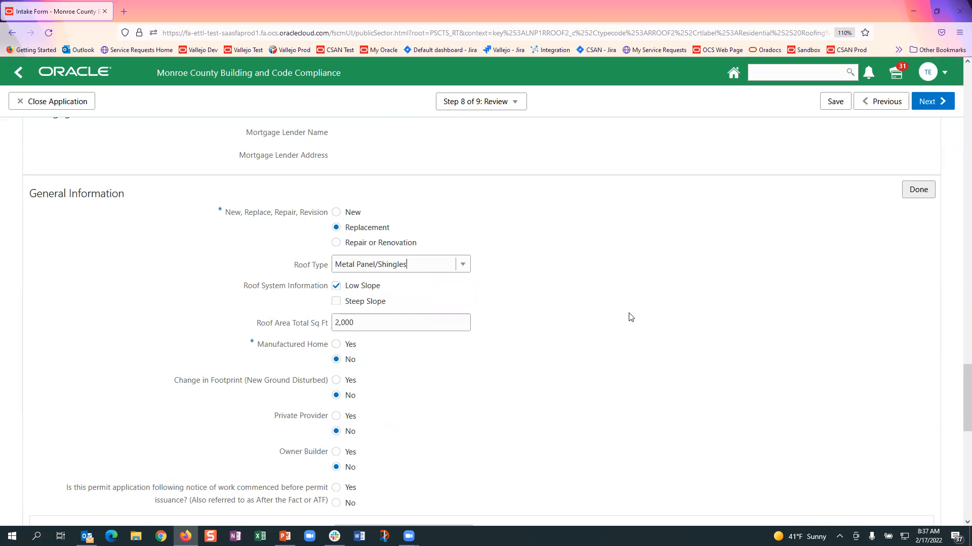
{"action": "left_click", "coordinate": [917, 194]}
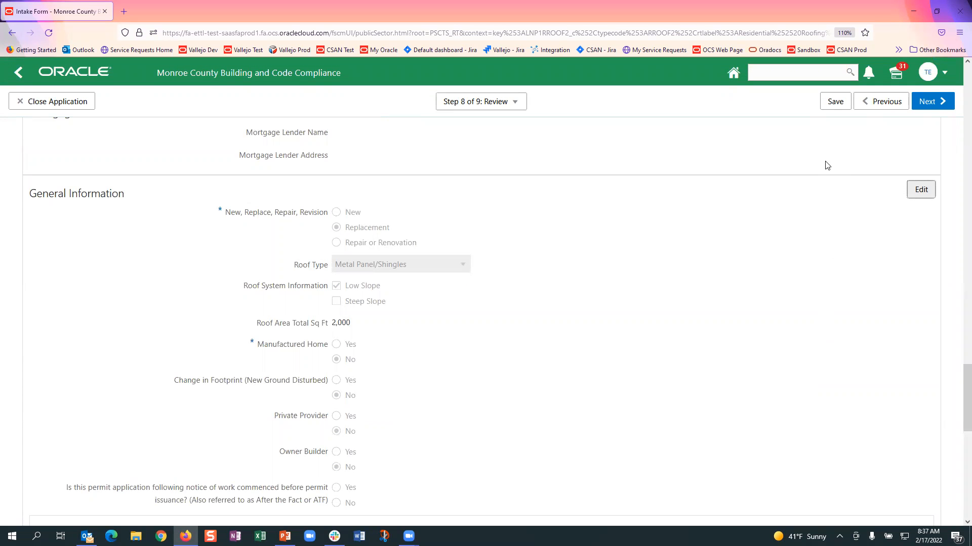
Step: Continue to the Fees step, look at the list of application steps, and submit the application
{"action": "left_click", "coordinate": [932, 102]}
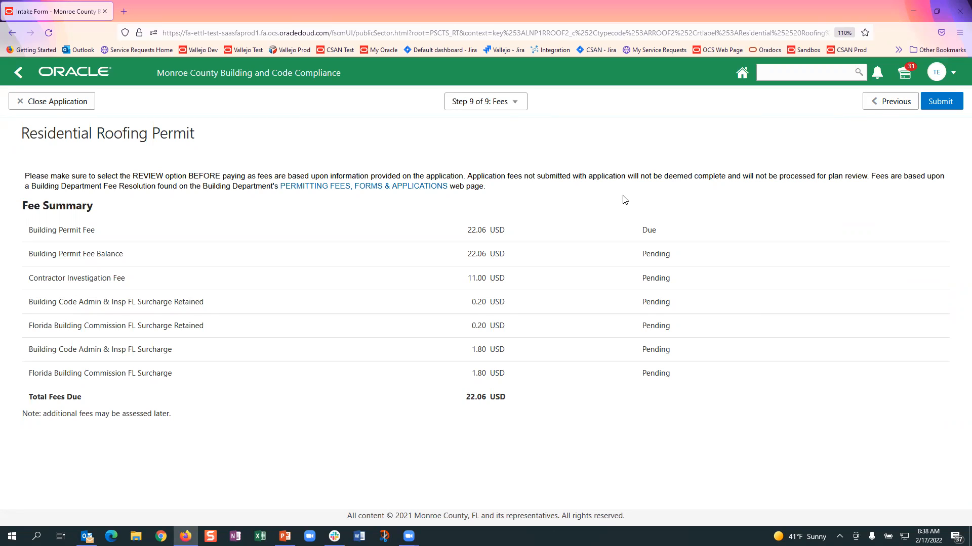
{"action": "left_click", "coordinate": [515, 102]}
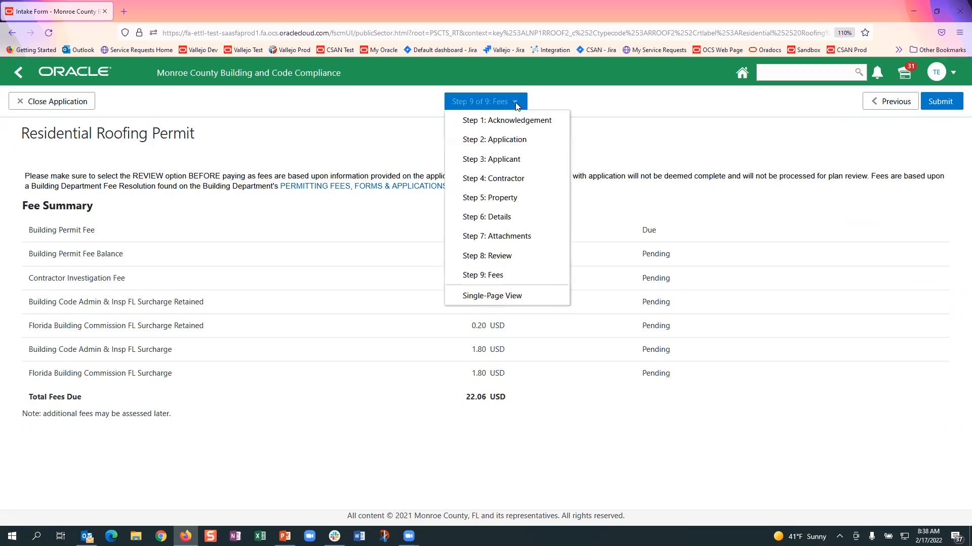
{"action": "left_click", "coordinate": [746, 146]}
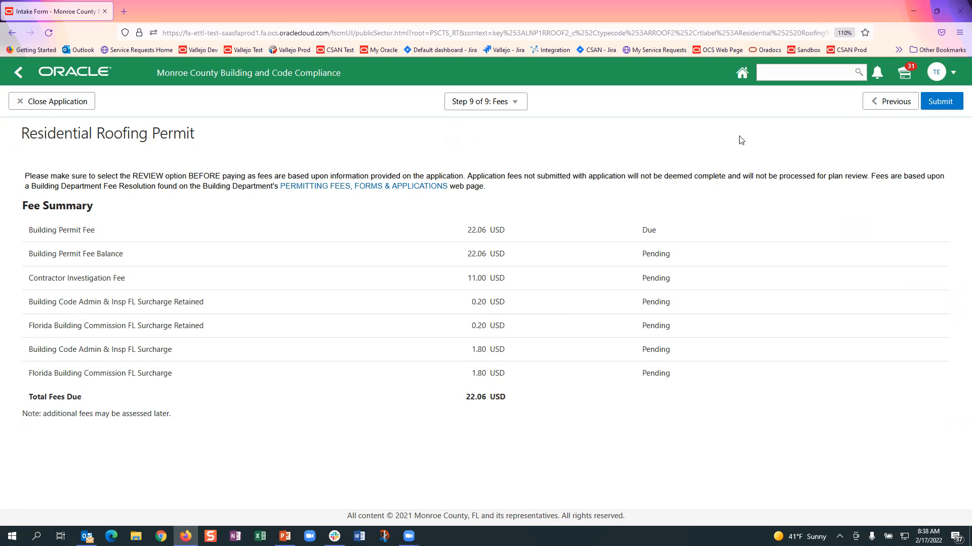
{"action": "left_click", "coordinate": [942, 105]}
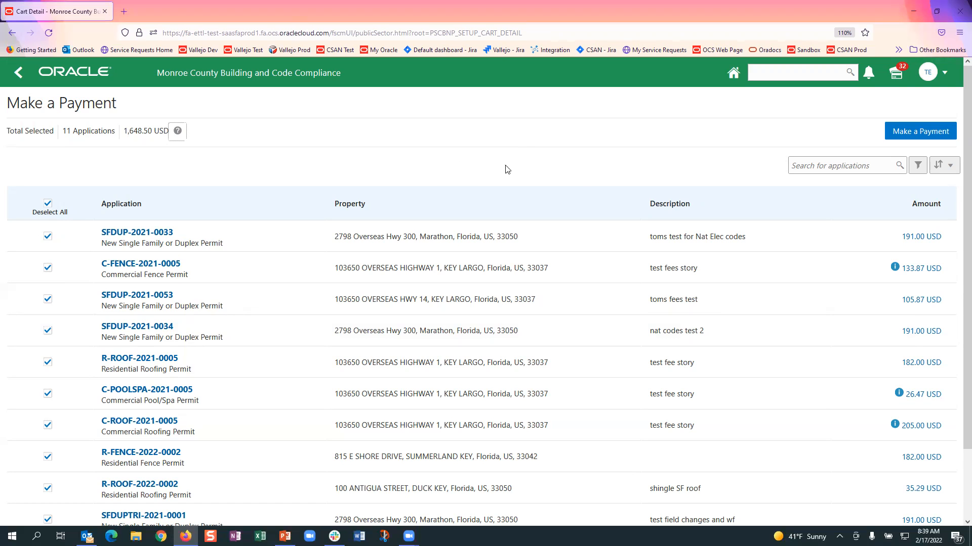
Step: Leave the payment page for the portal's home page and open the list of submitted applications
{"action": "left_click", "coordinate": [734, 75]}
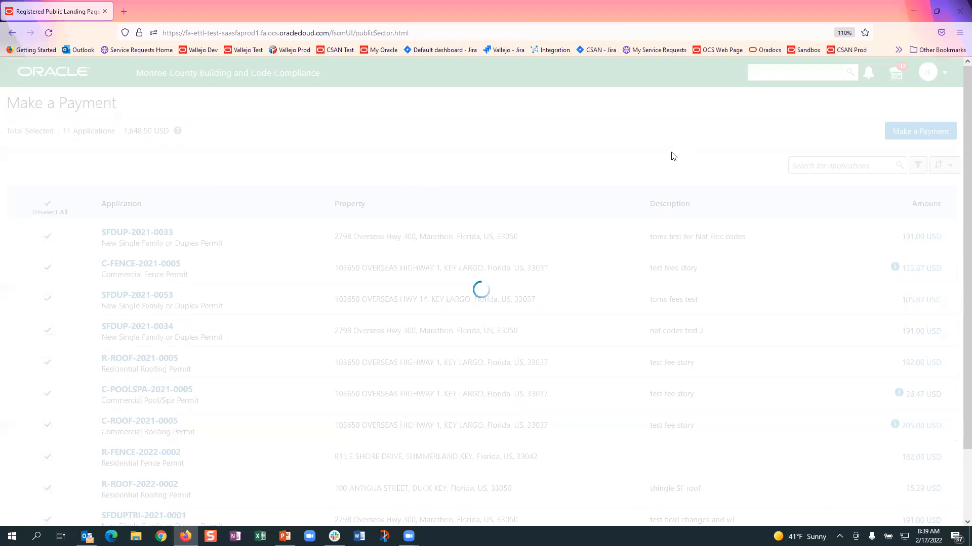
{"action": "scroll", "coordinate": [733, 245], "scroll_direction": "down", "scroll_amount": 3}
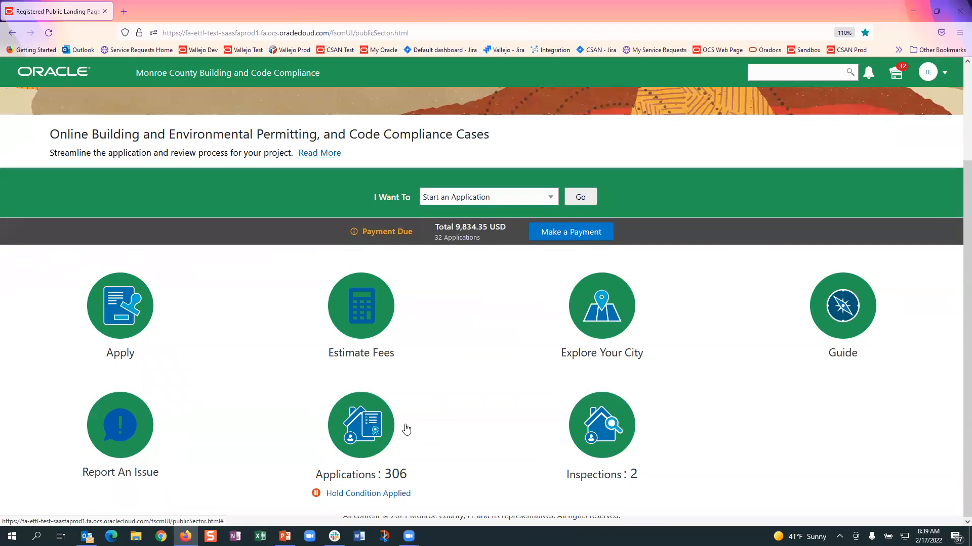
{"action": "left_click", "coordinate": [364, 433]}
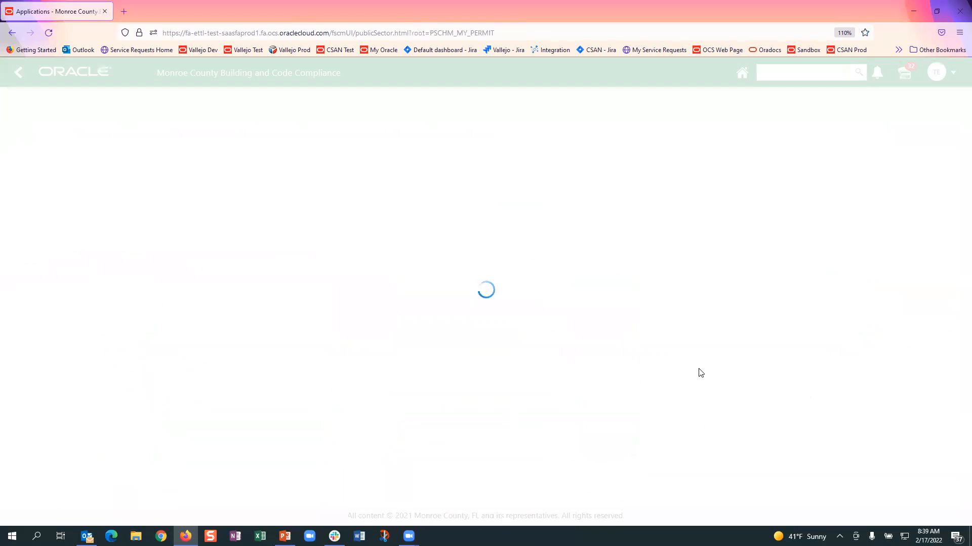